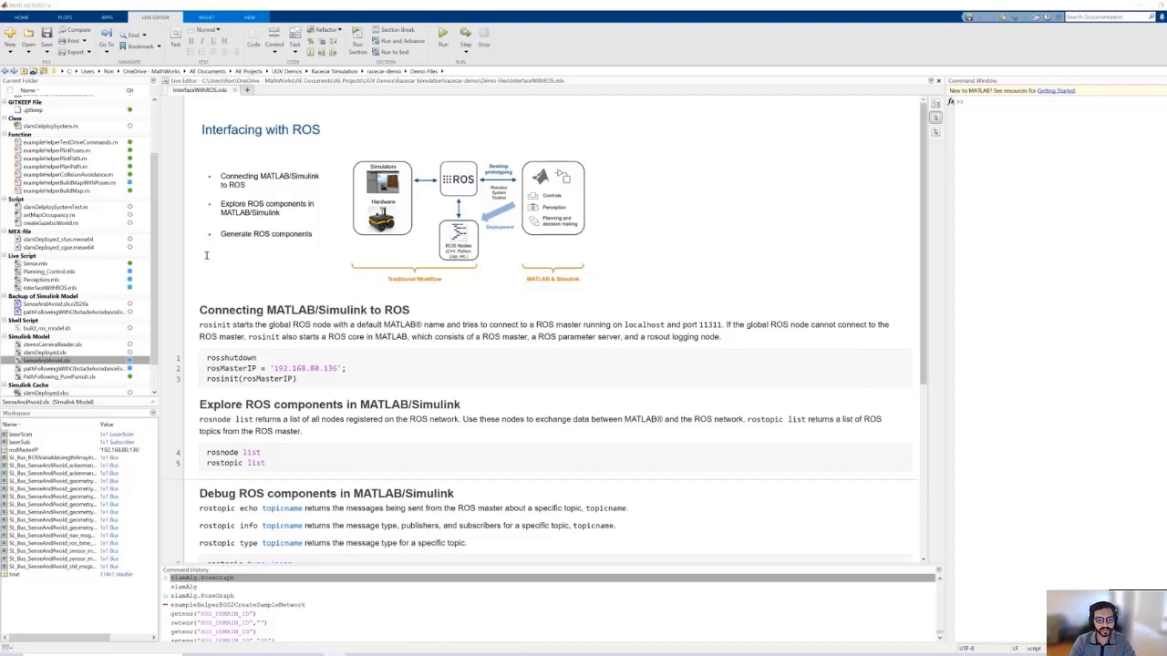
# Step: Run the rosinit code for master 192.168.80.136 and review the rosnode and rostopic listings
pyautogui.scroll(-2, 301, 267)
pyautogui.click(400, 277)
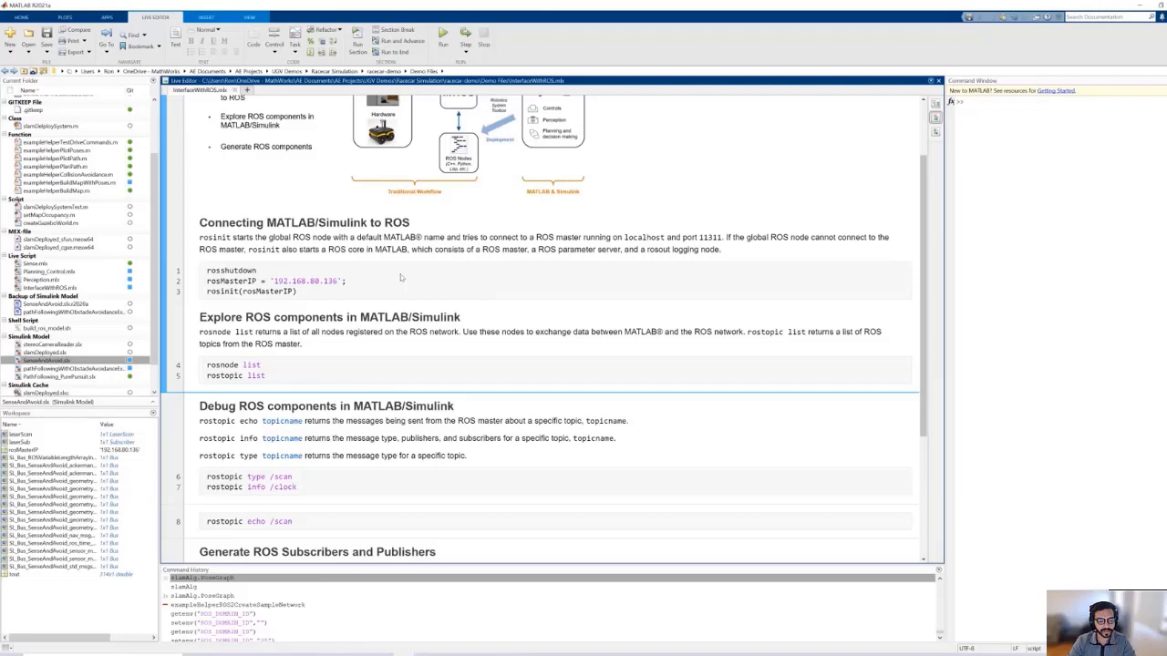
pyautogui.moveTo(362, 285); pyautogui.dragTo(197, 280)
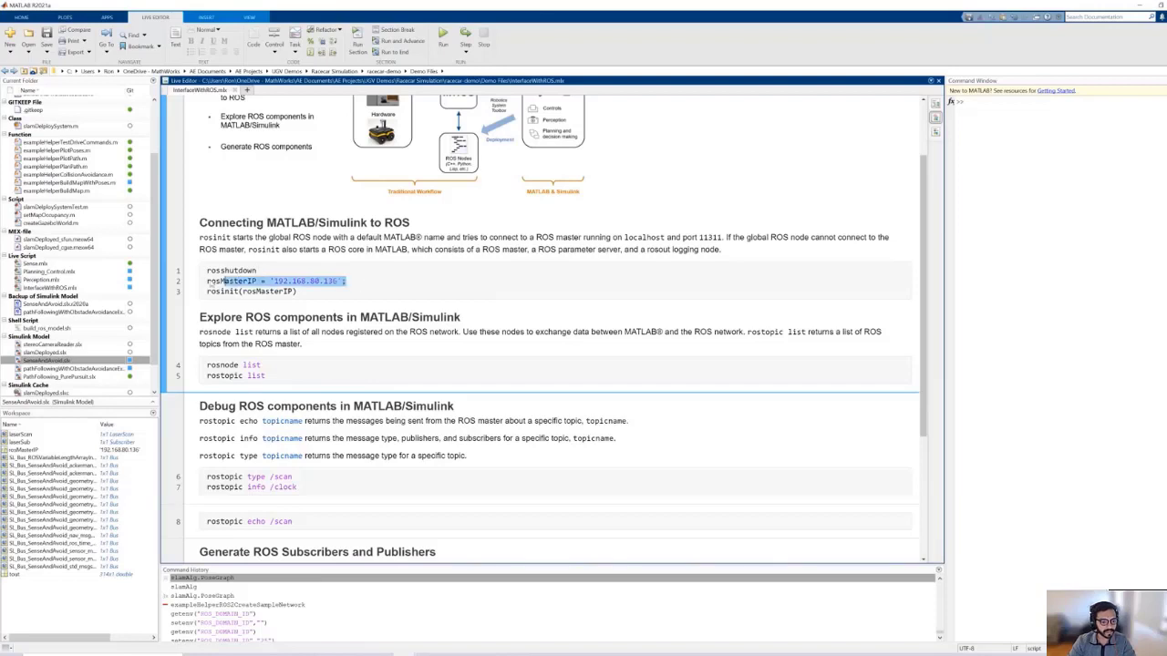
pyautogui.click(366, 288)
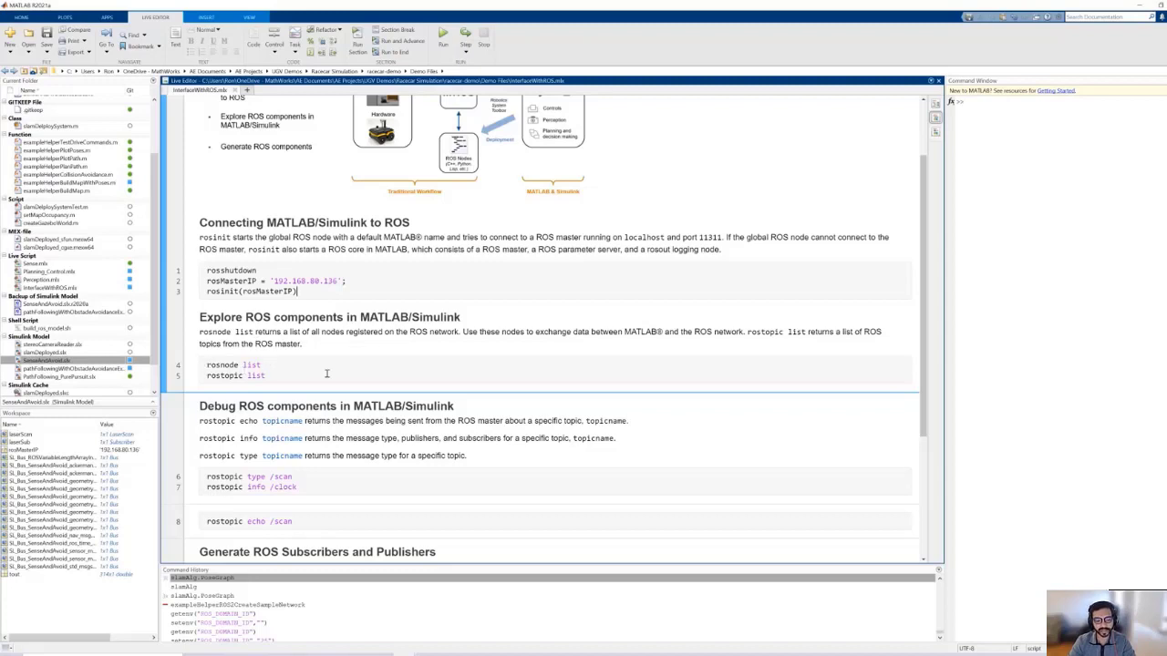
pyautogui.press('F5')
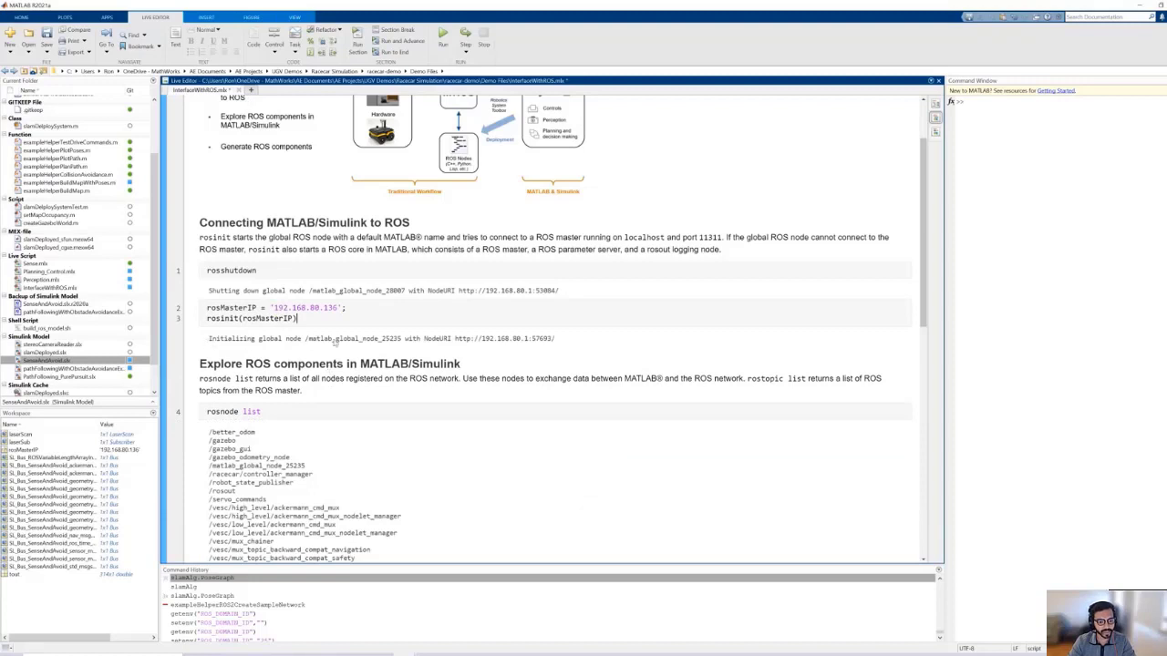
pyautogui.scroll(-1, 425, 344)
pyautogui.scroll(-1, 425, 344)
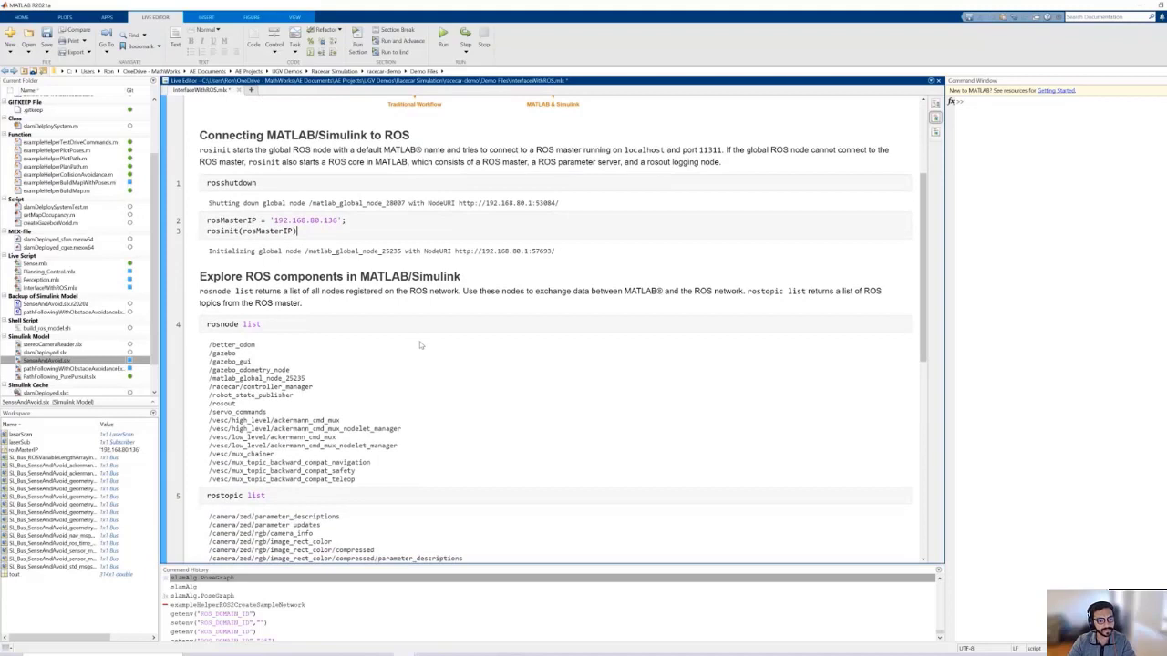
pyautogui.scroll(-4, 420, 344)
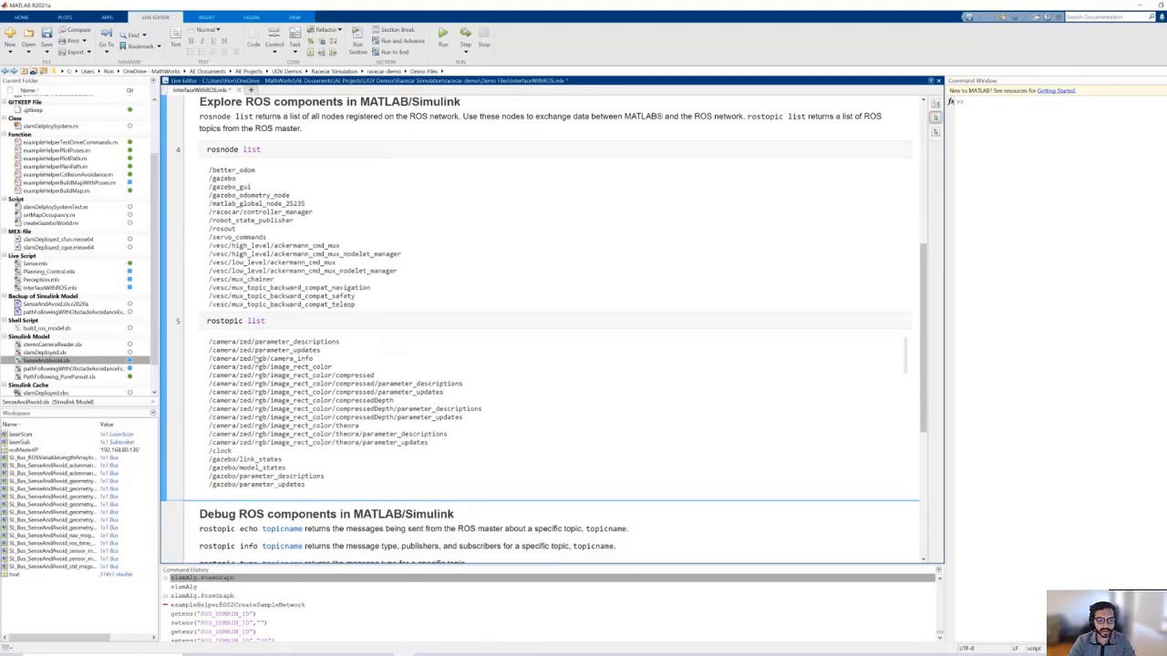
pyautogui.scroll(-4, 538, 516)
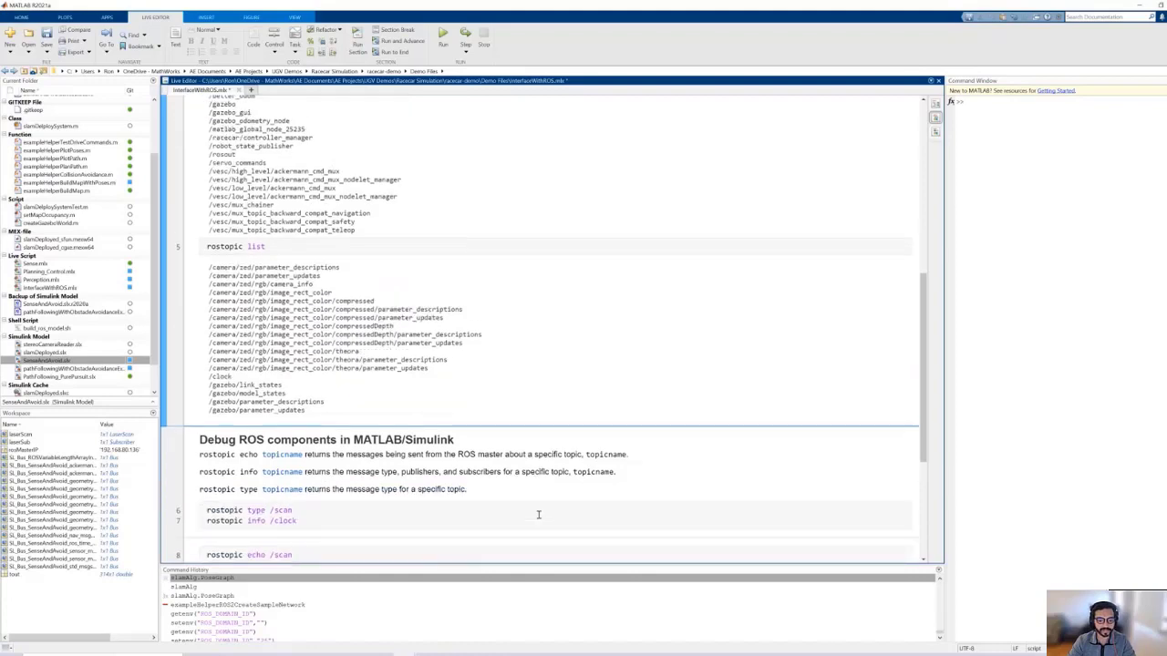
pyautogui.scroll(-2, 538, 515)
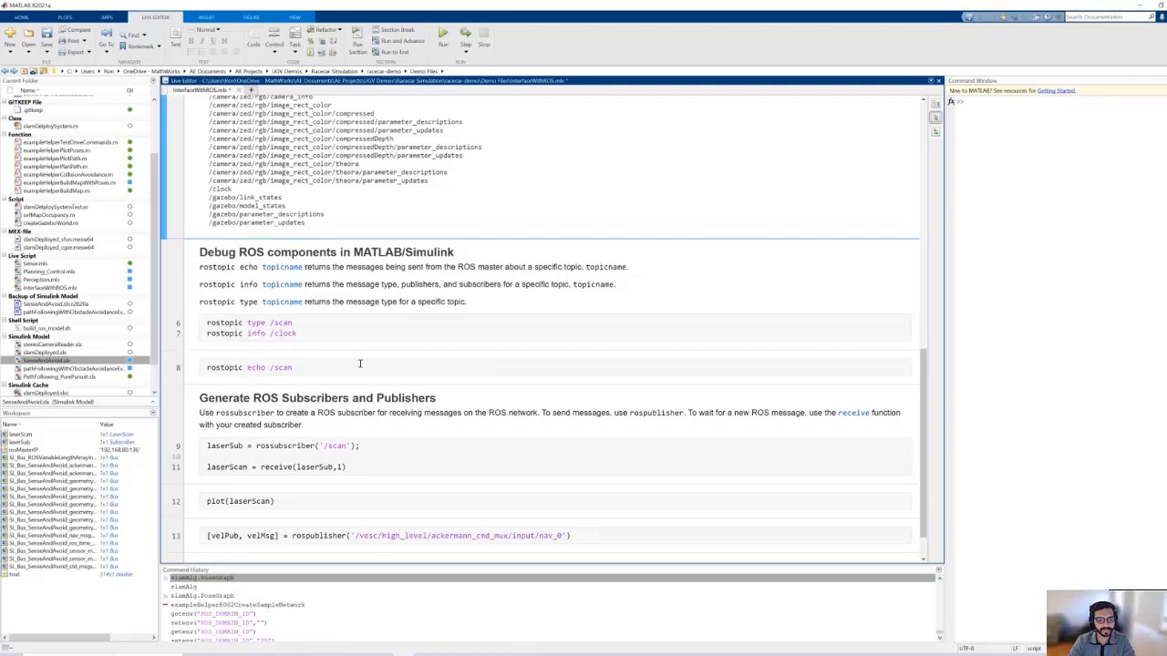
# Step: Run the rossubscriber section to receive a laser scan message from /scan
pyautogui.scroll(-1, 360, 364)
pyautogui.click(399, 407)
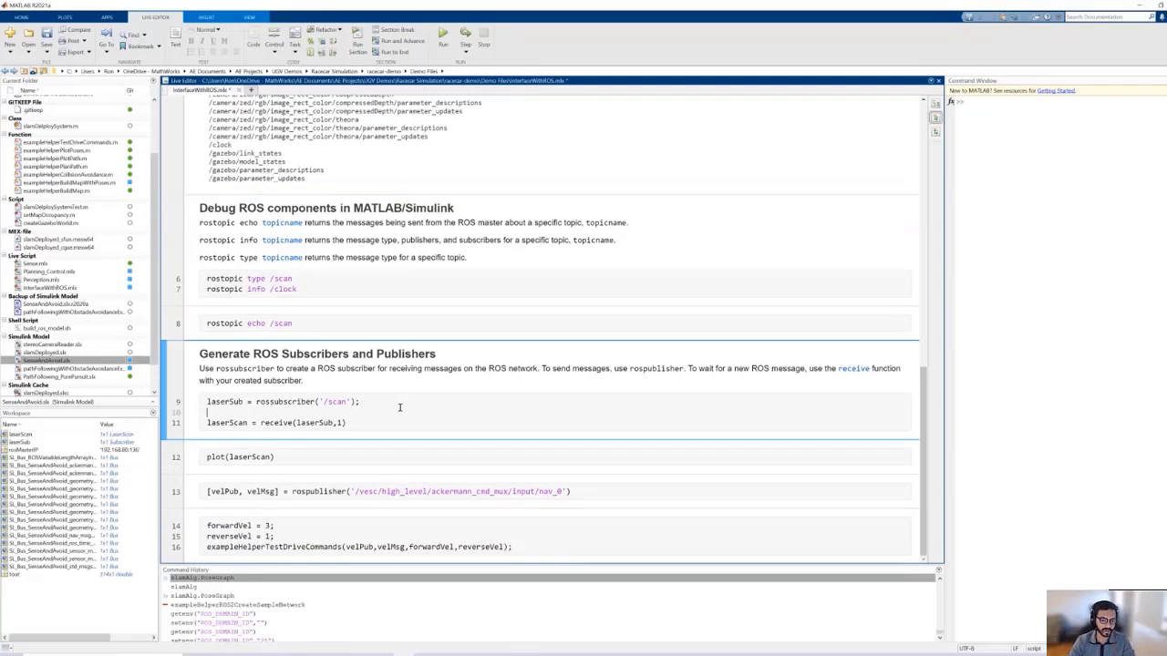
pyautogui.hotkey('ctrl', 'Return')
# Step: Plot the received message as a Laser Scan chart with plot(laserScan)
pyautogui.scroll(-3, 398, 408)
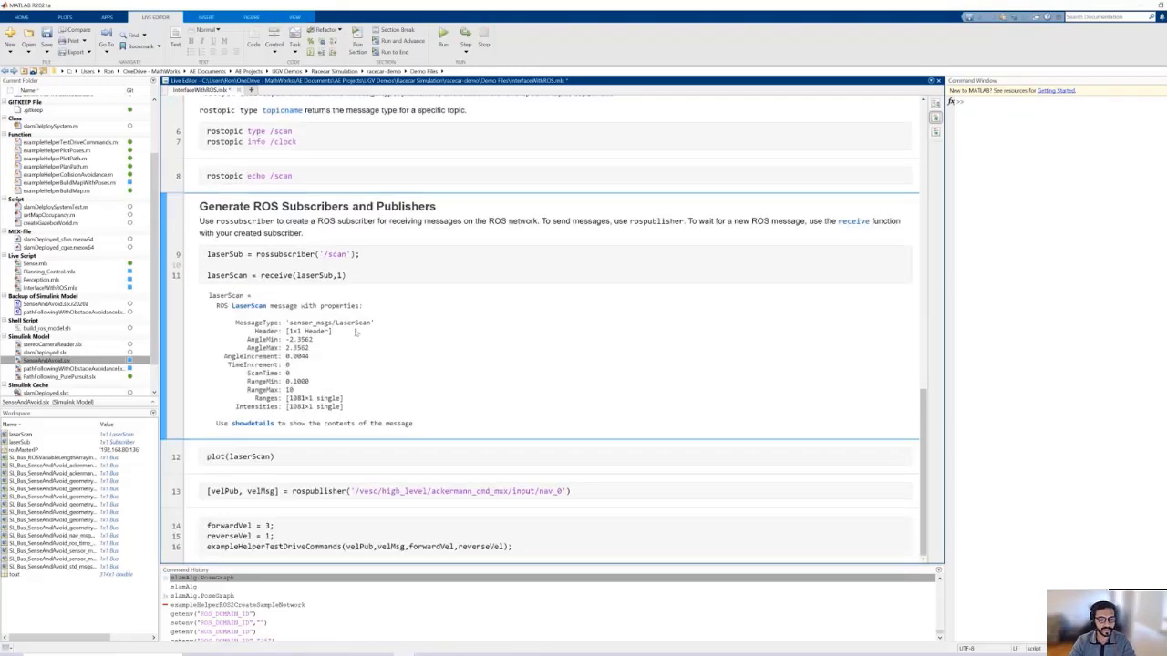
pyautogui.click(325, 456)
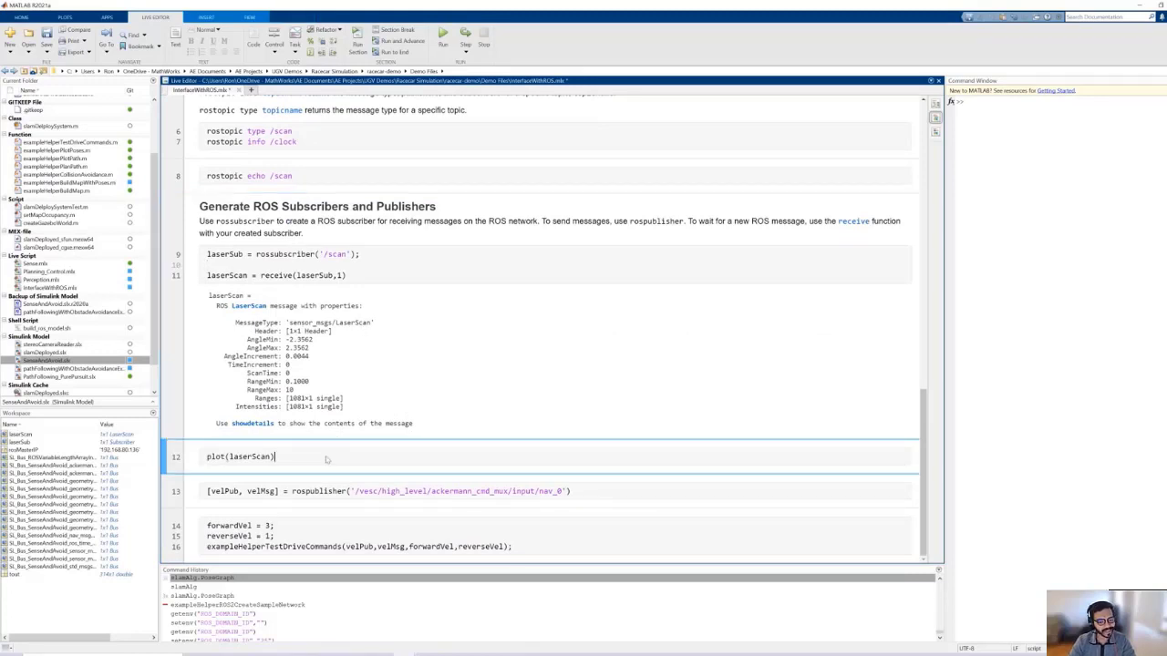
pyautogui.hotkey('ctrl', 'Return')
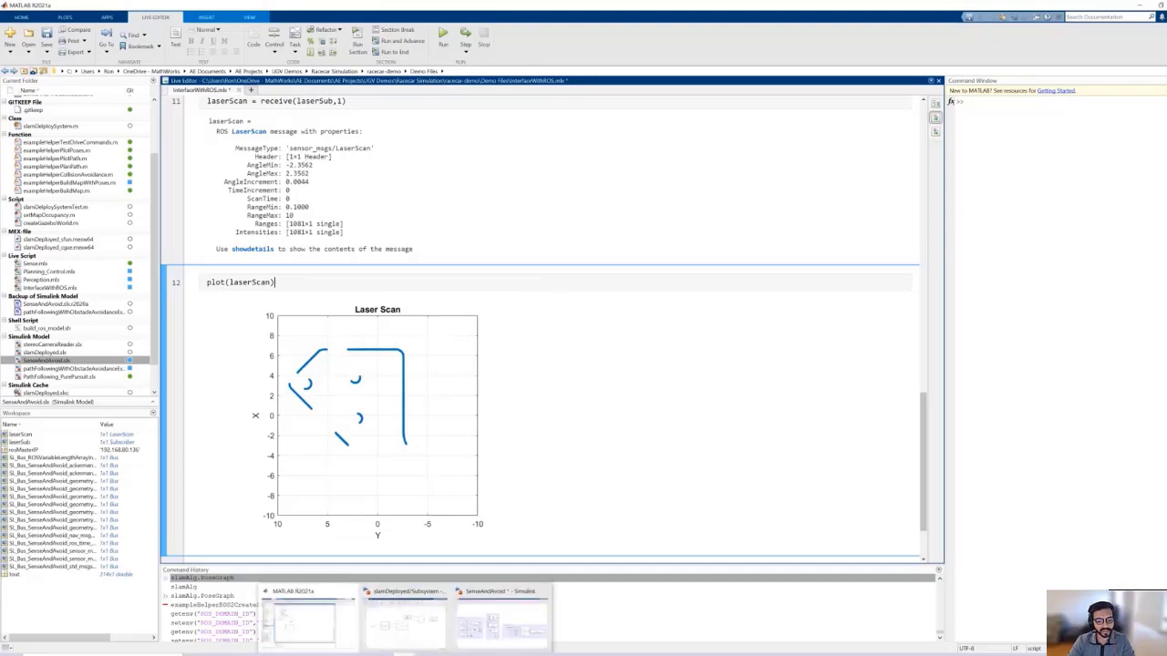
# Step: Bring SenseAndAvoid forward and inspect its odometry, camera subscriber and velocity publisher blocks
pyautogui.click(517, 629)
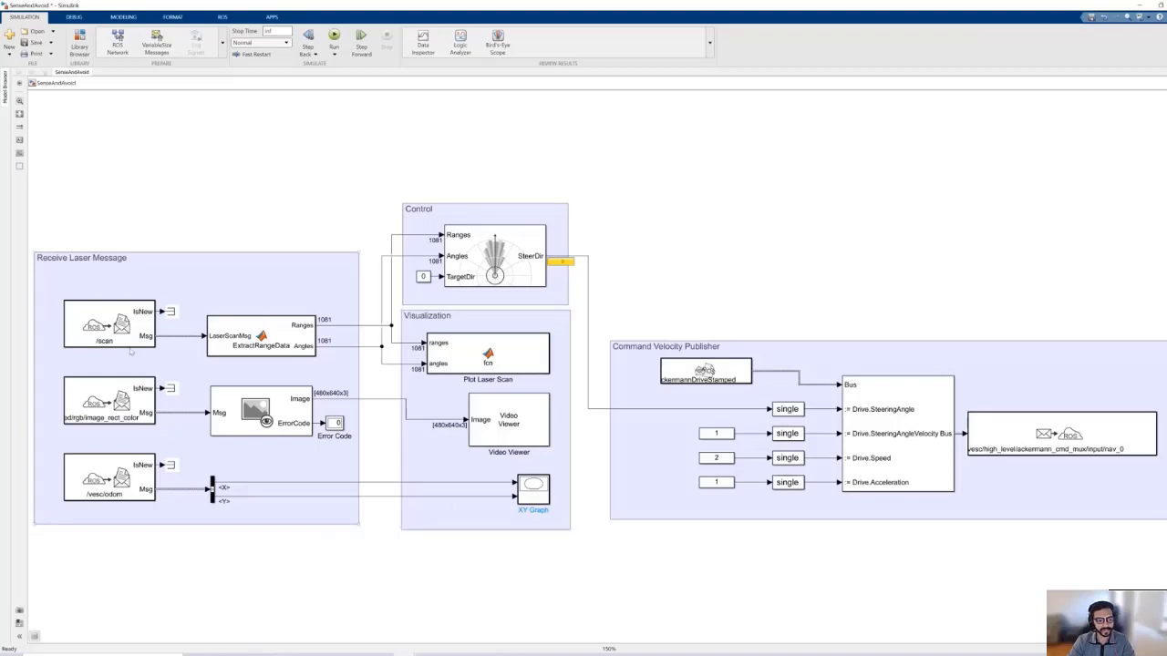
pyautogui.click(111, 474)
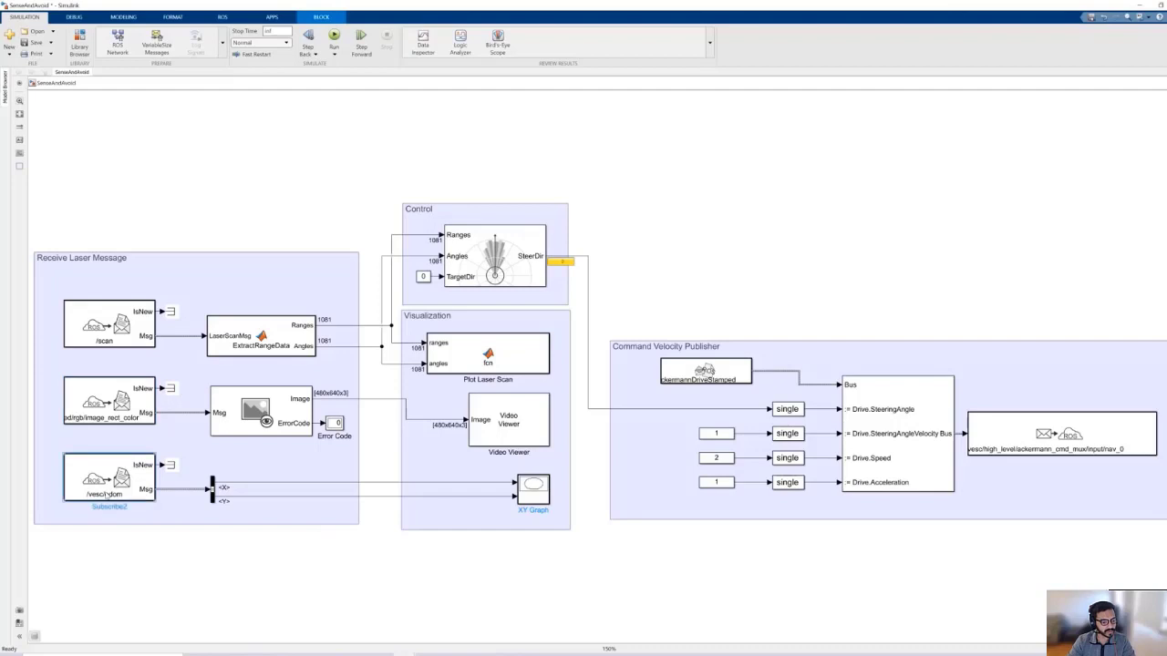
pyautogui.click(117, 562)
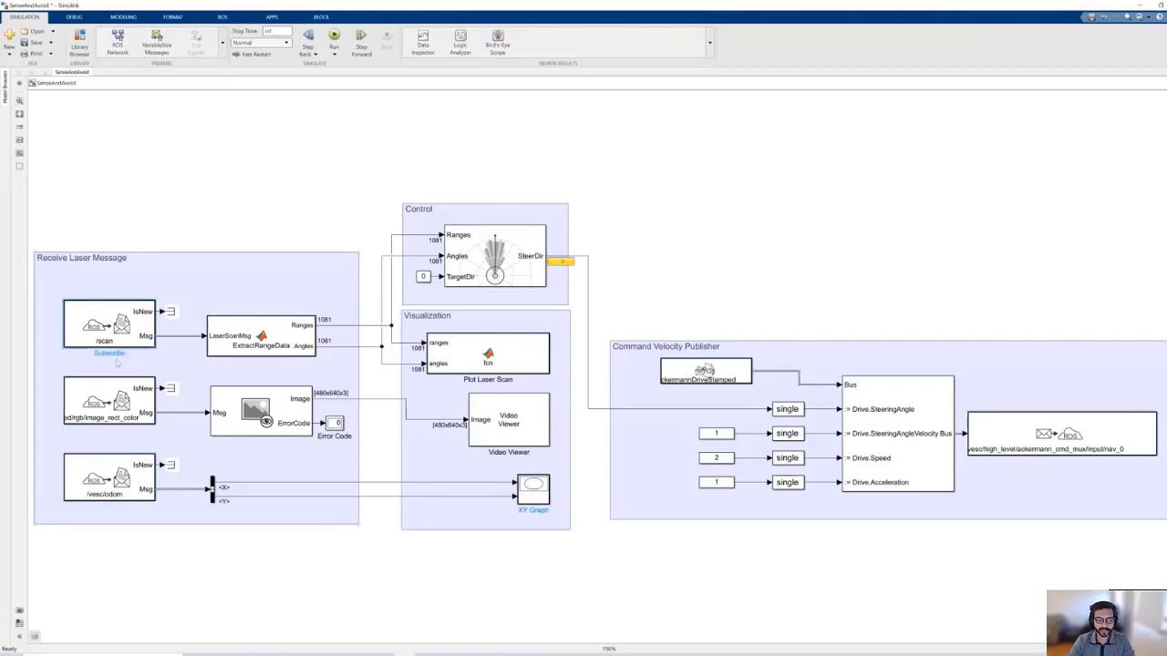
pyautogui.click(111, 404)
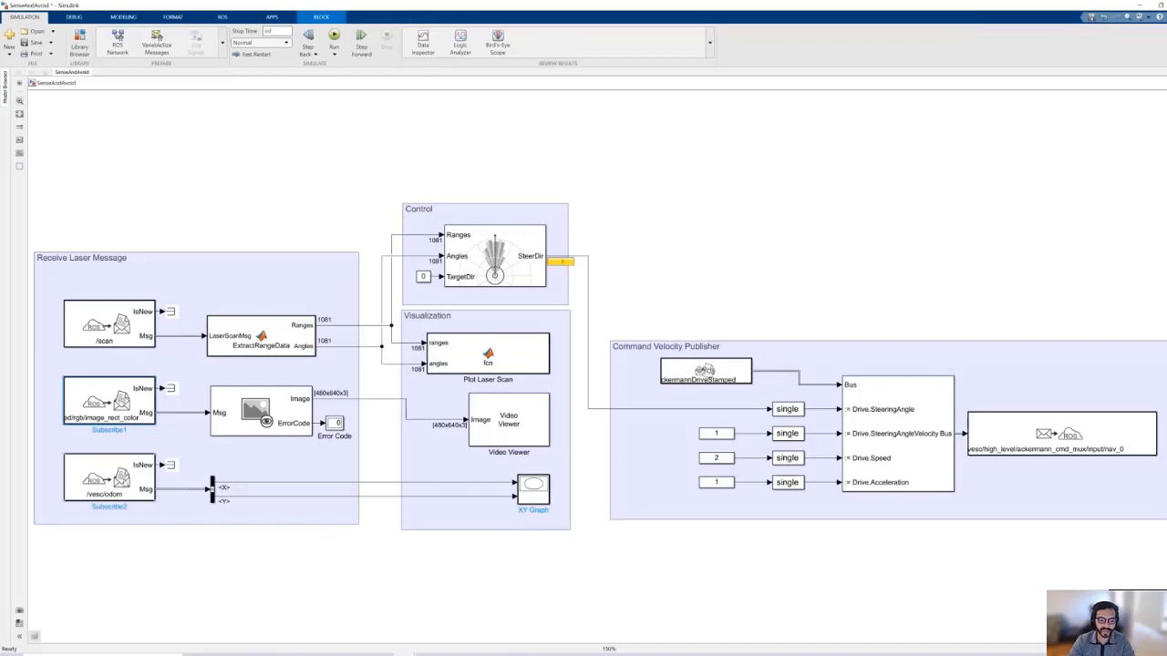
pyautogui.click(122, 488)
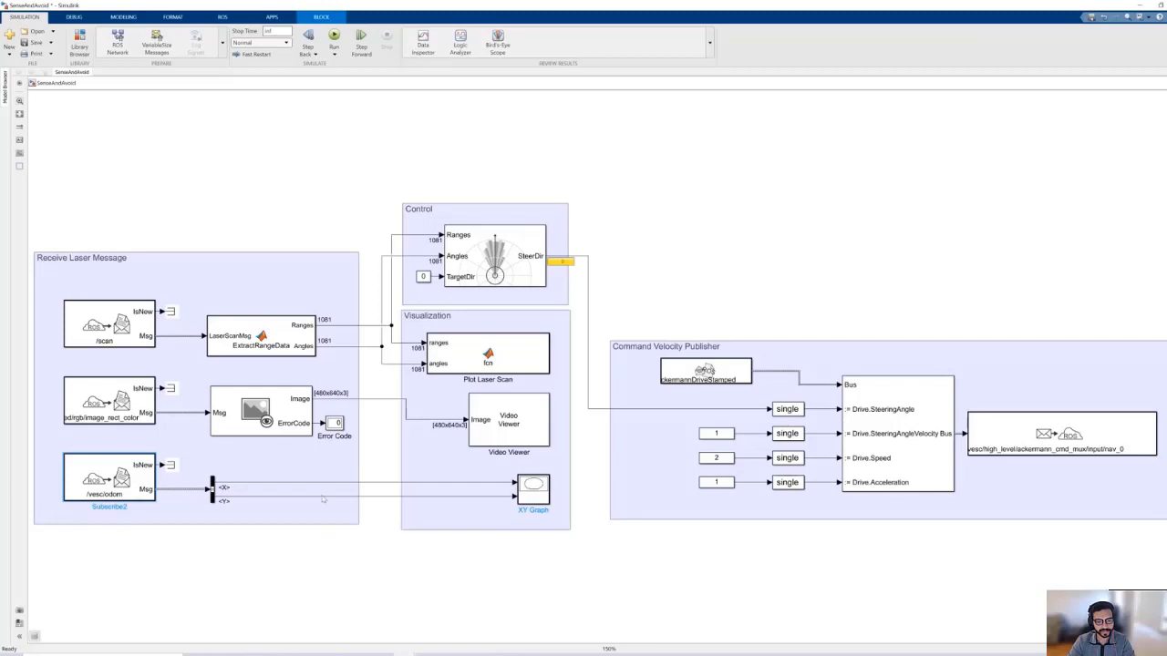
pyautogui.moveTo(275, 157)
pyautogui.mouseDown()
pyautogui.moveTo(674, 452)
pyautogui.moveTo(812, 586)
pyautogui.mouseUp()
pyautogui.click(812, 586)
pyautogui.click(1028, 458)
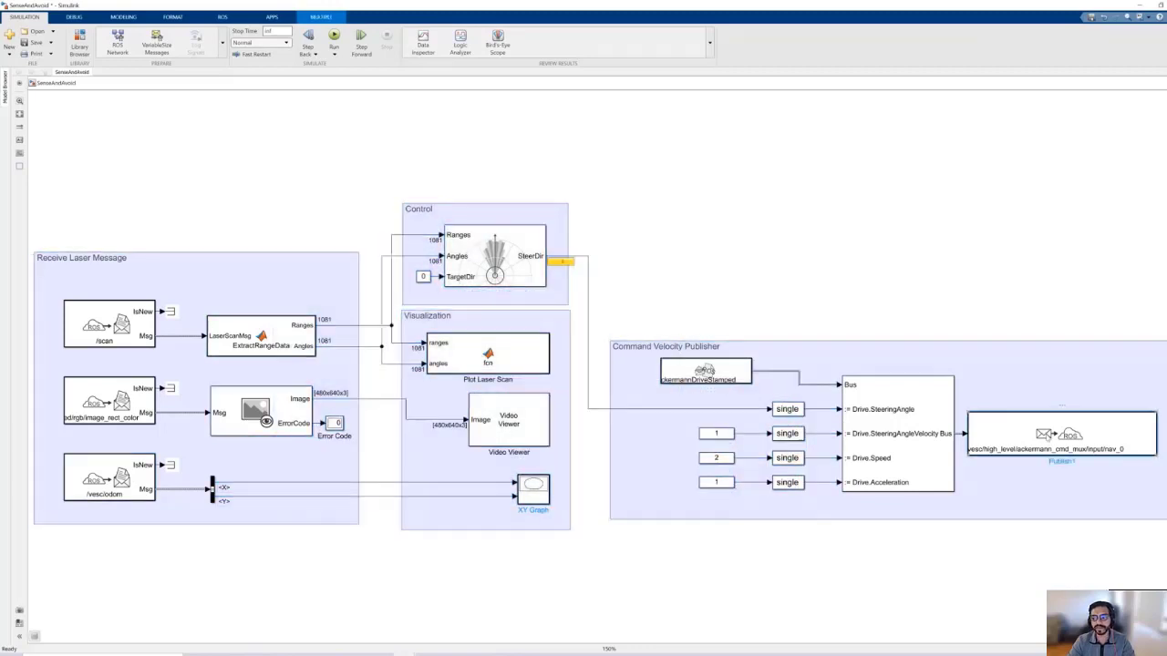
# Step: Search the Apps gallery for 'ROS' and open the Robot Operating System (ROS) tools
pyautogui.click(818, 263)
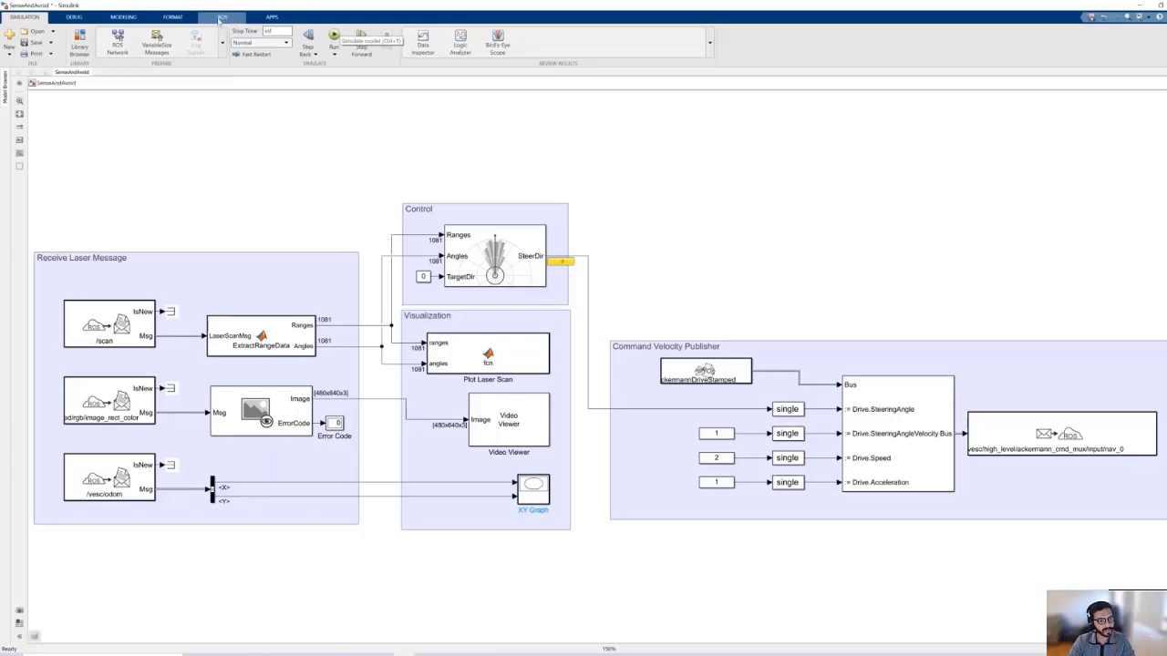
pyautogui.click(273, 18)
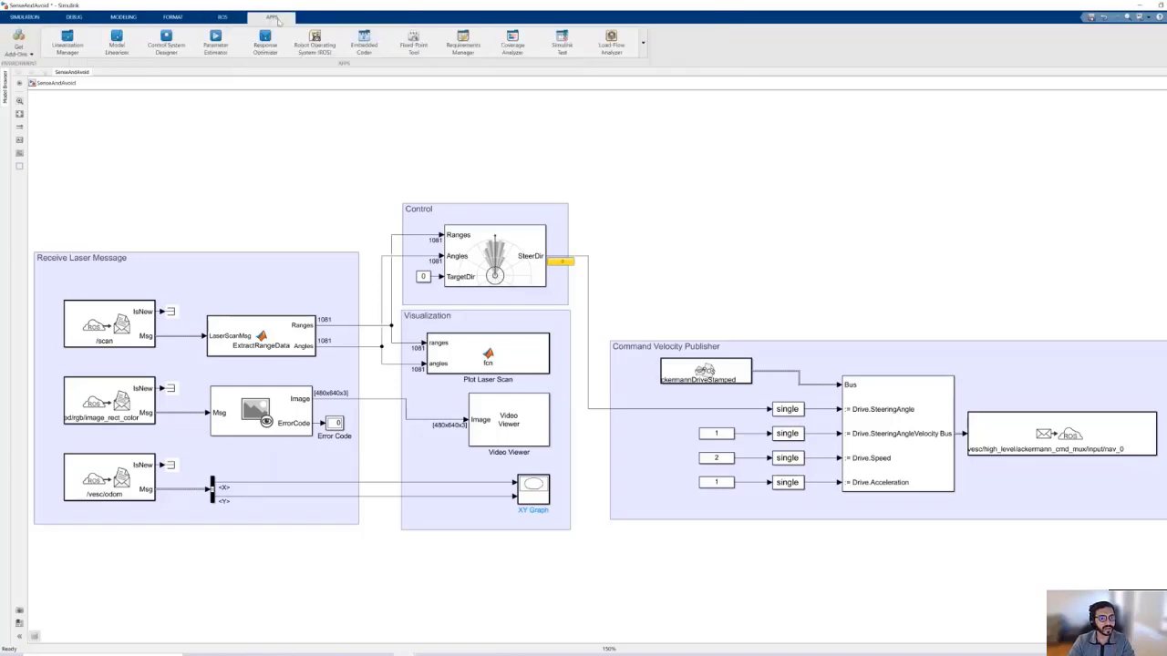
pyautogui.click(644, 44)
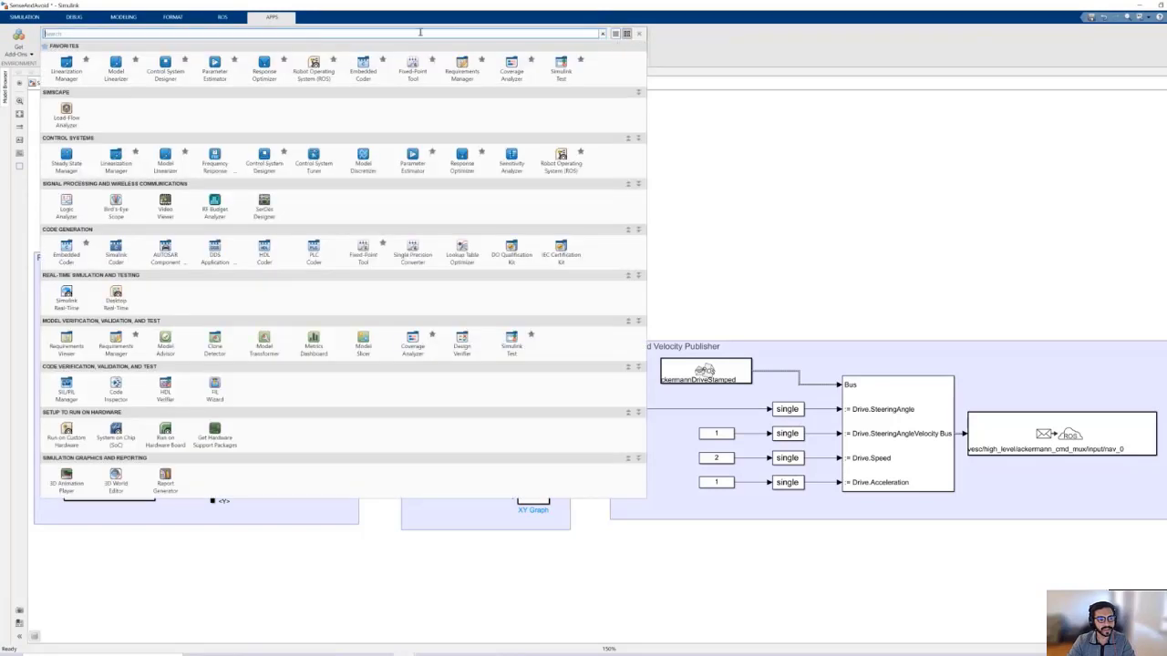
pyautogui.click(248, 34)
pyautogui.write('ROS')
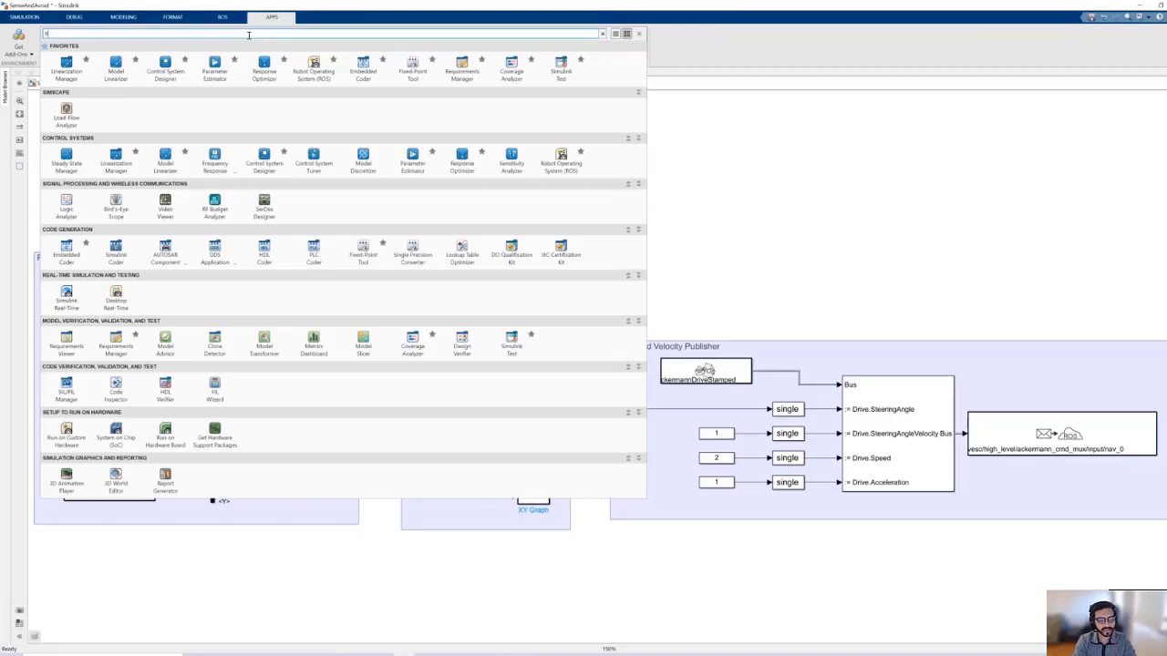
pyautogui.click(68, 73)
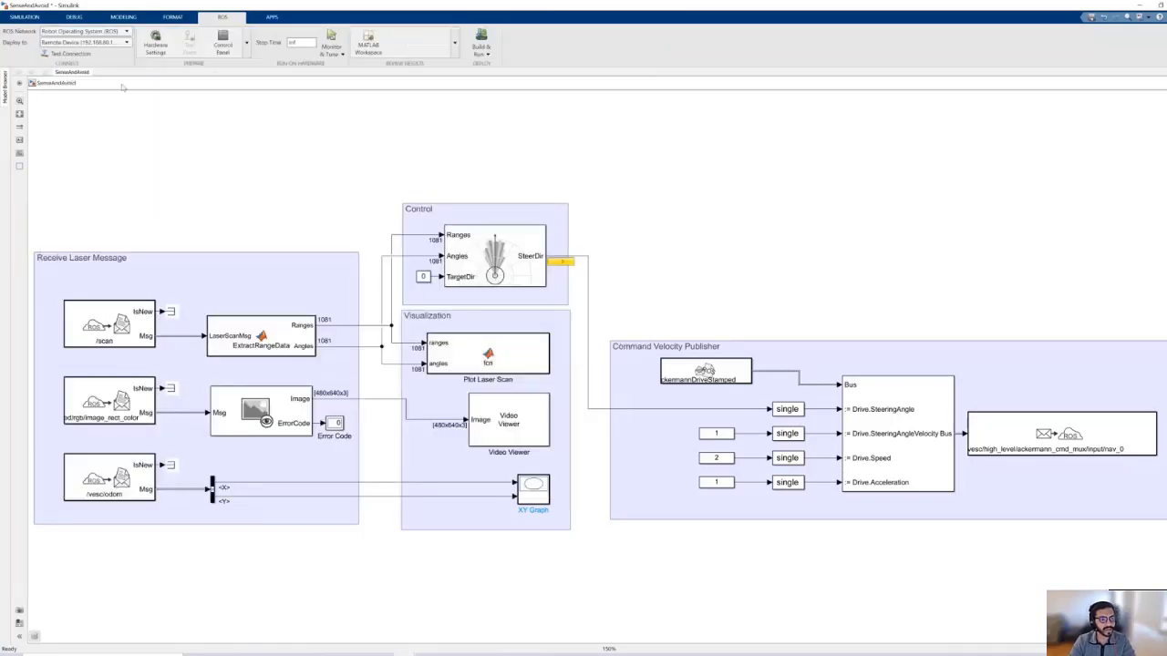
# Step: Open the ROS device parameters under Hardware Settings' target hardware resources for editing
pyautogui.click(156, 47)
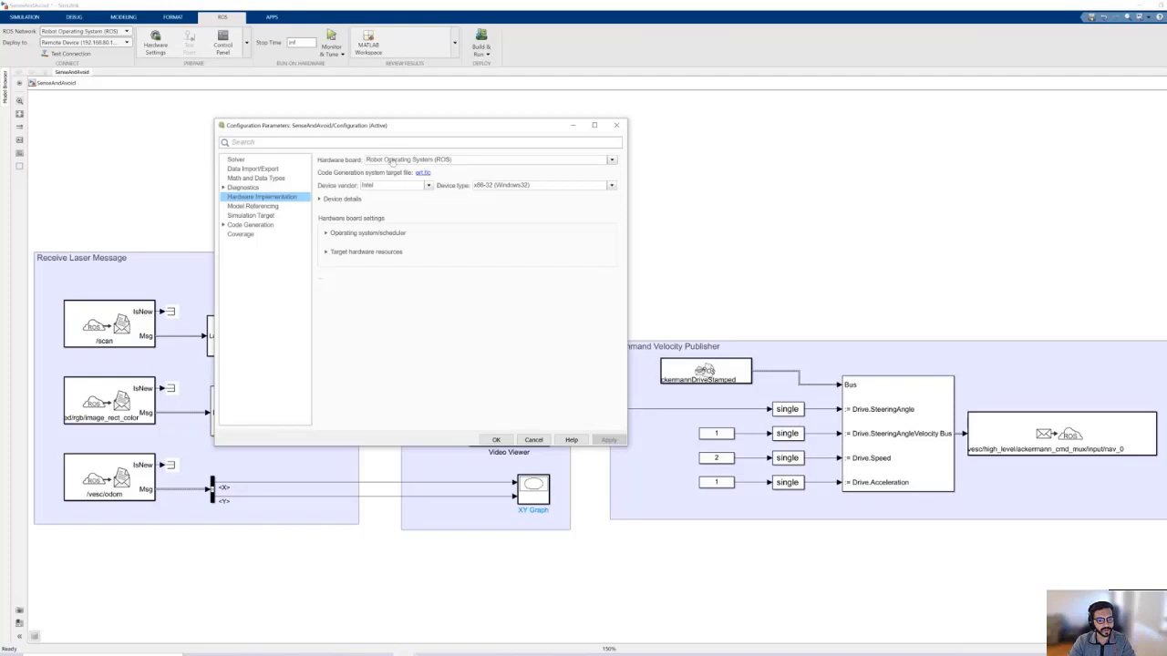
pyautogui.moveTo(458, 161)
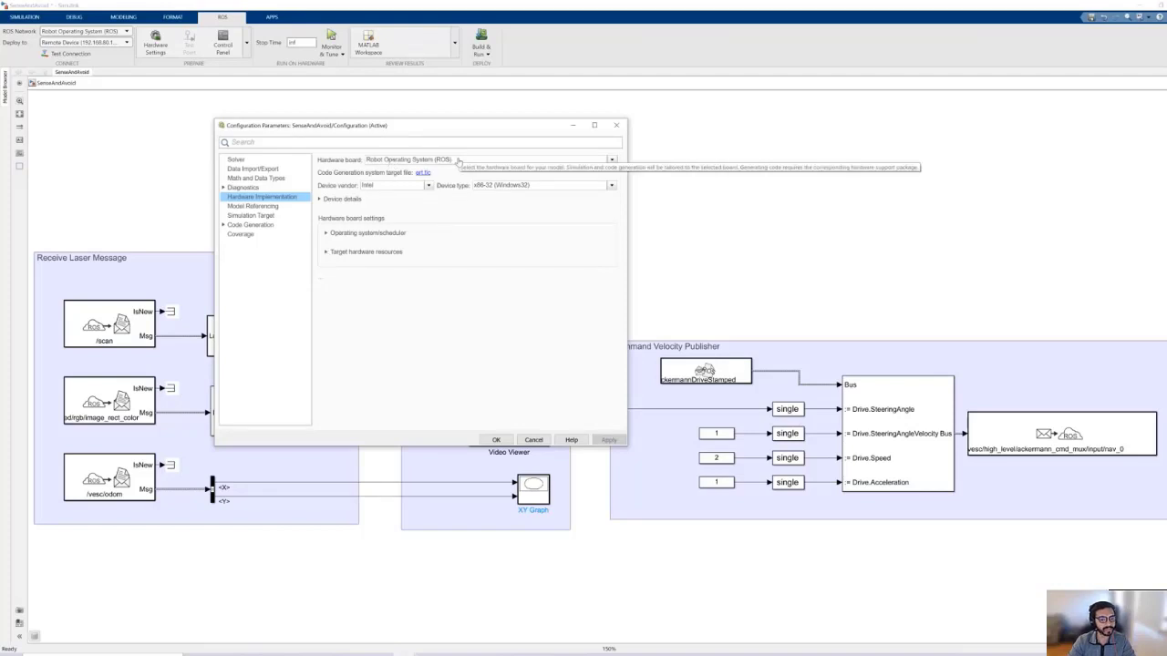
pyautogui.click(325, 252)
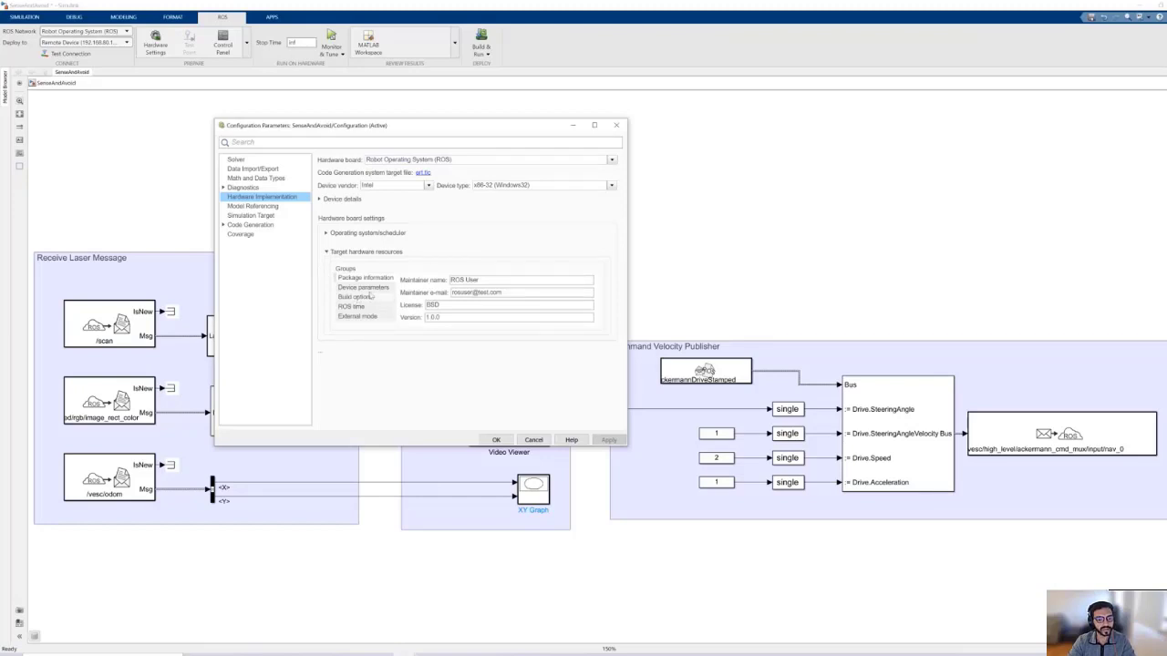
pyautogui.click(381, 289)
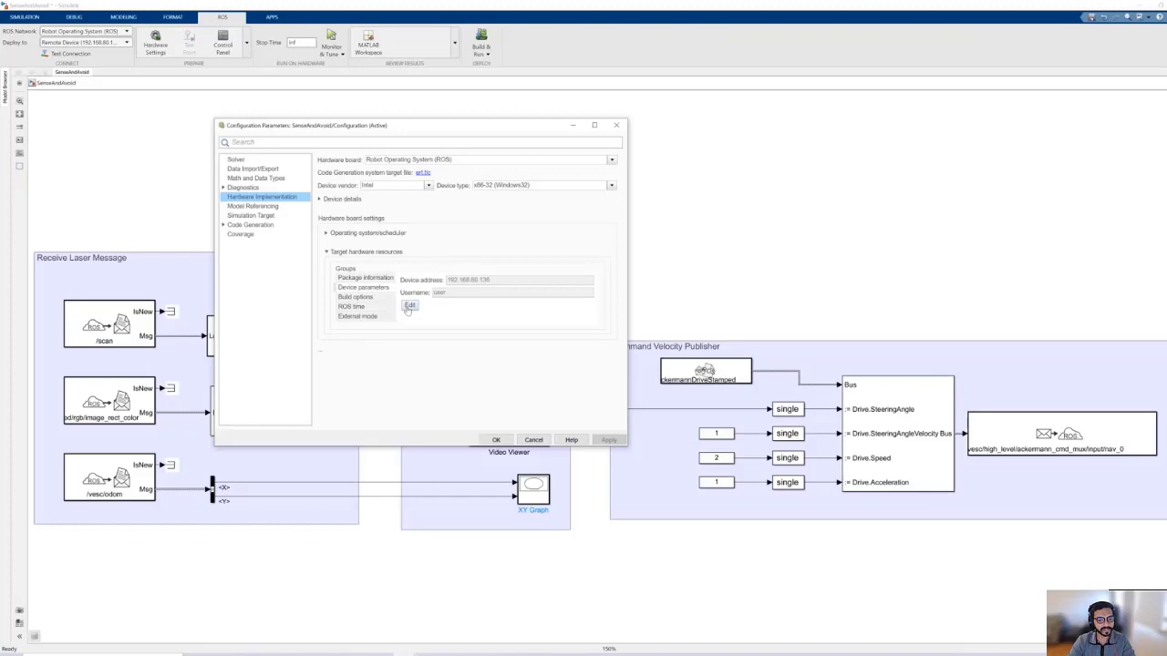
pyautogui.click(409, 305)
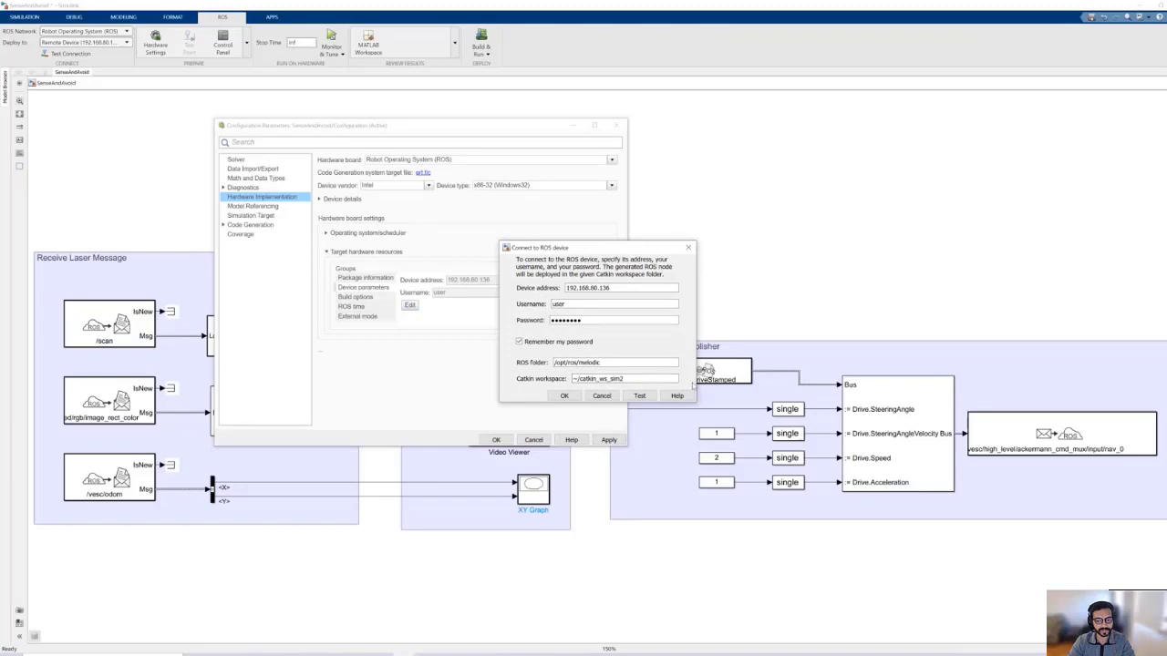
# Step: Test the connection to 192.168.80.136, then accept the device and configuration settings
pyautogui.click(627, 288)
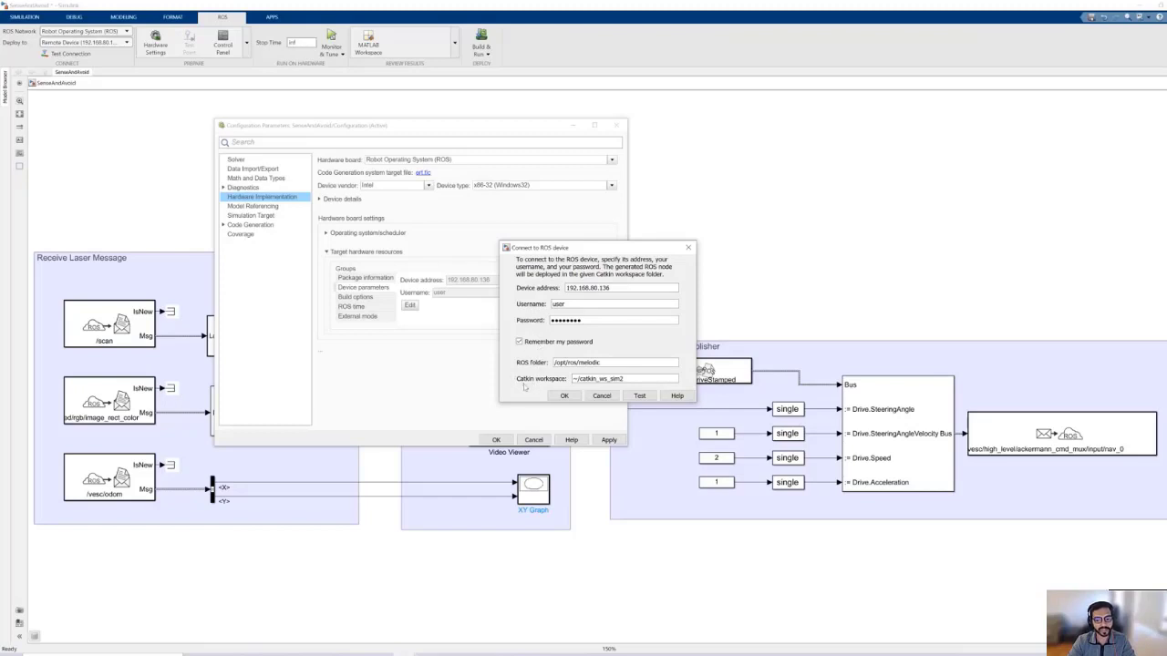
pyautogui.click(639, 395)
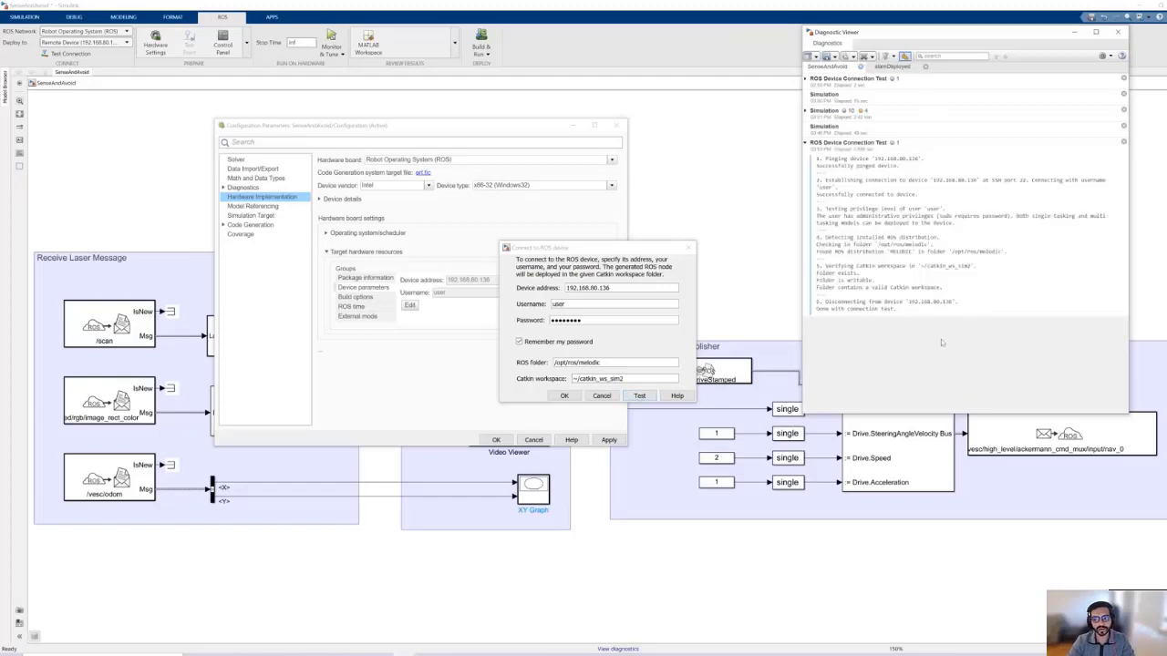
pyautogui.click(1118, 32)
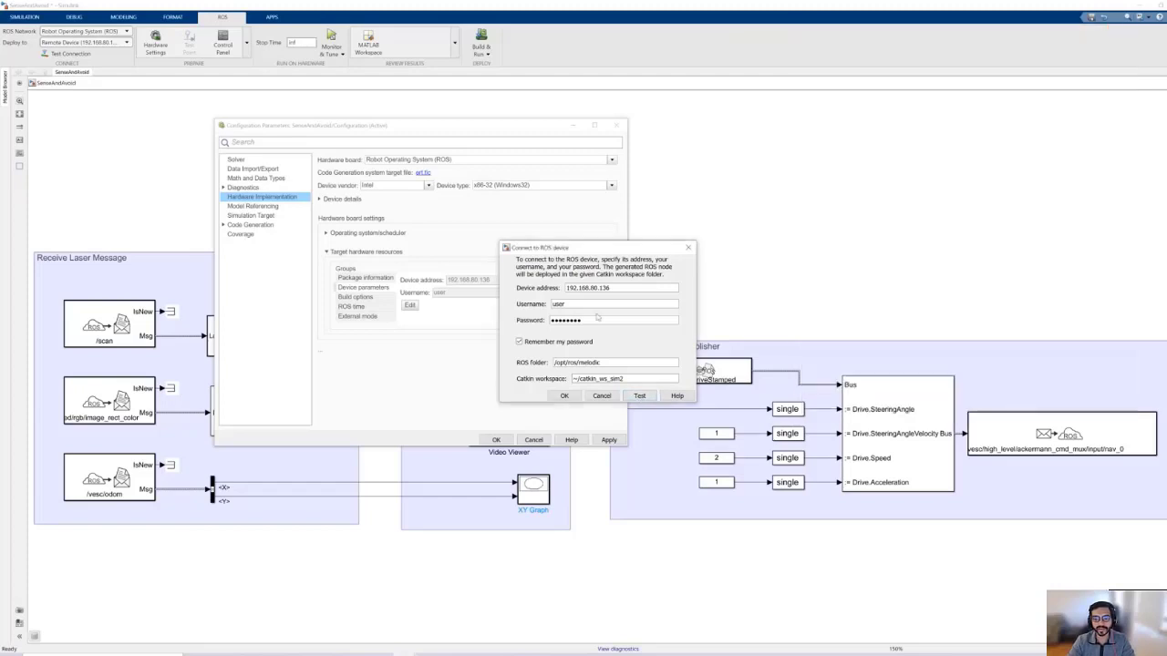
pyautogui.click(565, 397)
pyautogui.click(496, 439)
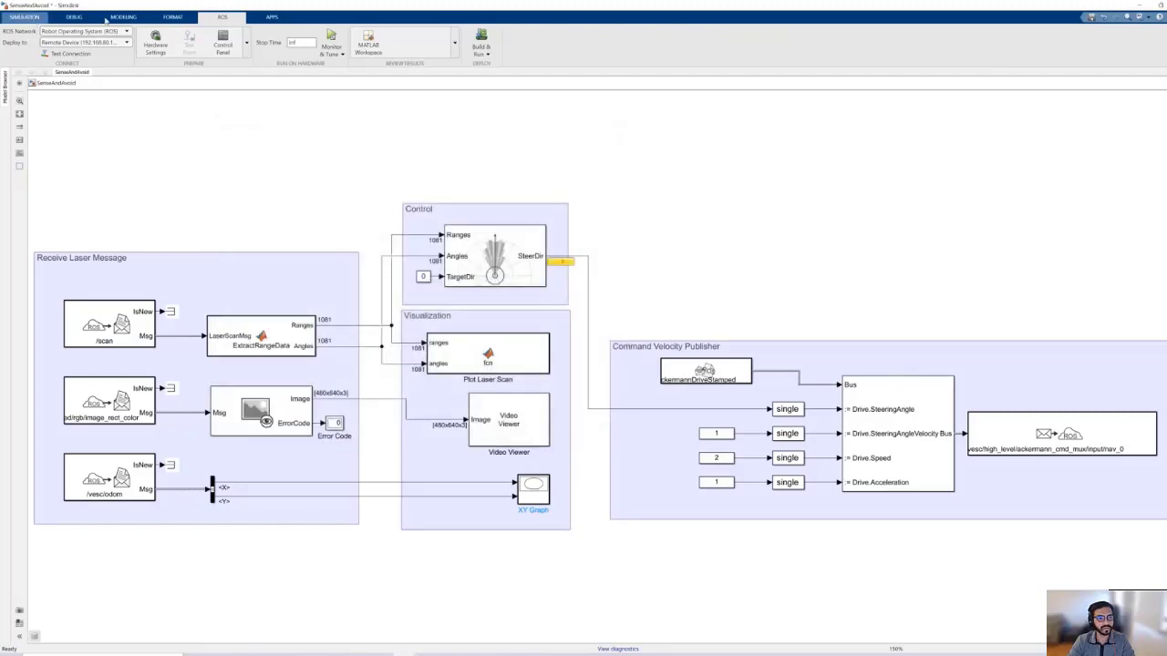
# Step: Start simulating the model and arrange the LiDAR Scan and Laser Scan figures
pyautogui.click(32, 17)
pyautogui.click(334, 36)
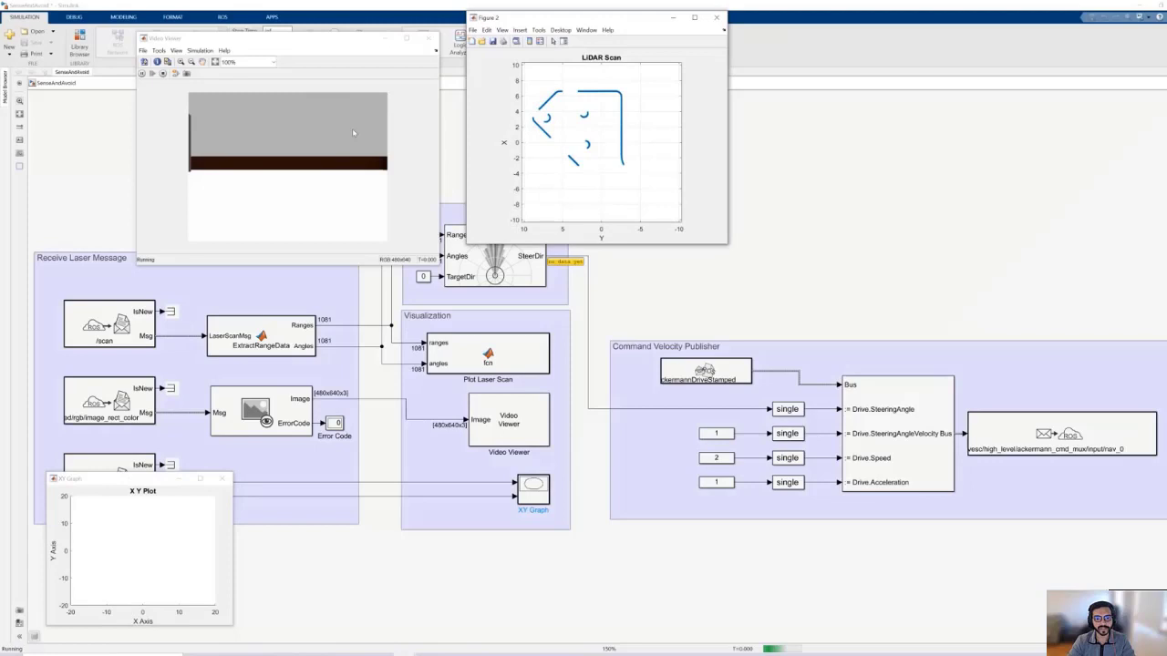
pyautogui.moveTo(589, 24); pyautogui.dragTo(879, 42)
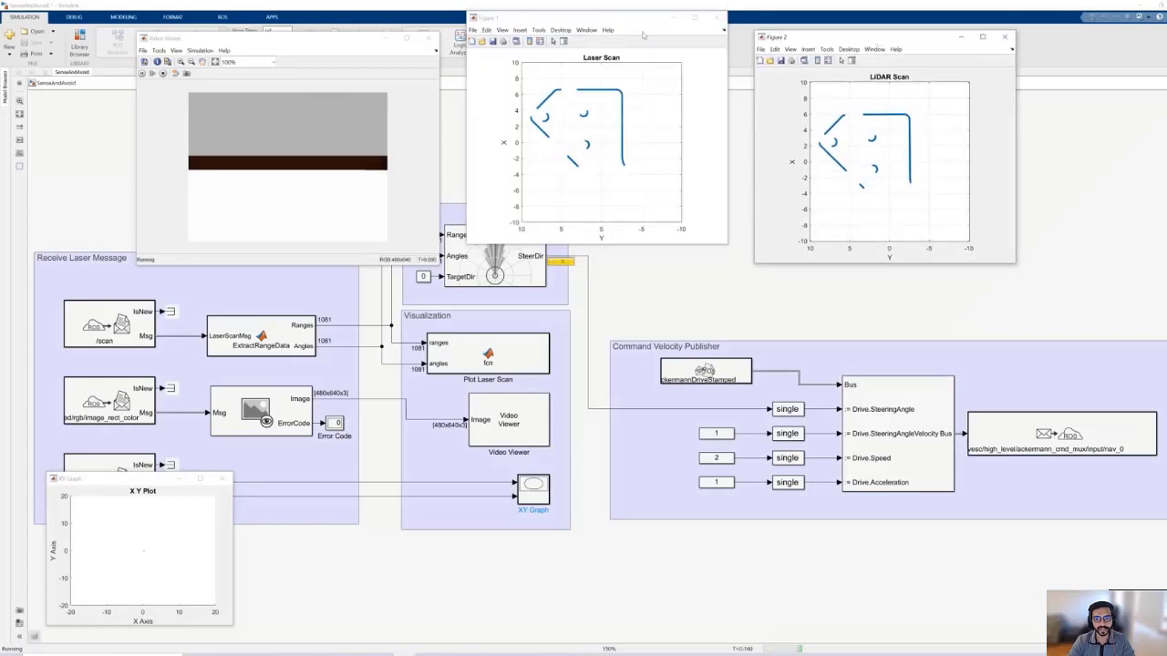
pyautogui.moveTo(641, 25)
pyautogui.mouseDown()
pyautogui.moveTo(735, 58)
pyautogui.moveTo(1103, 310)
pyautogui.mouseUp()
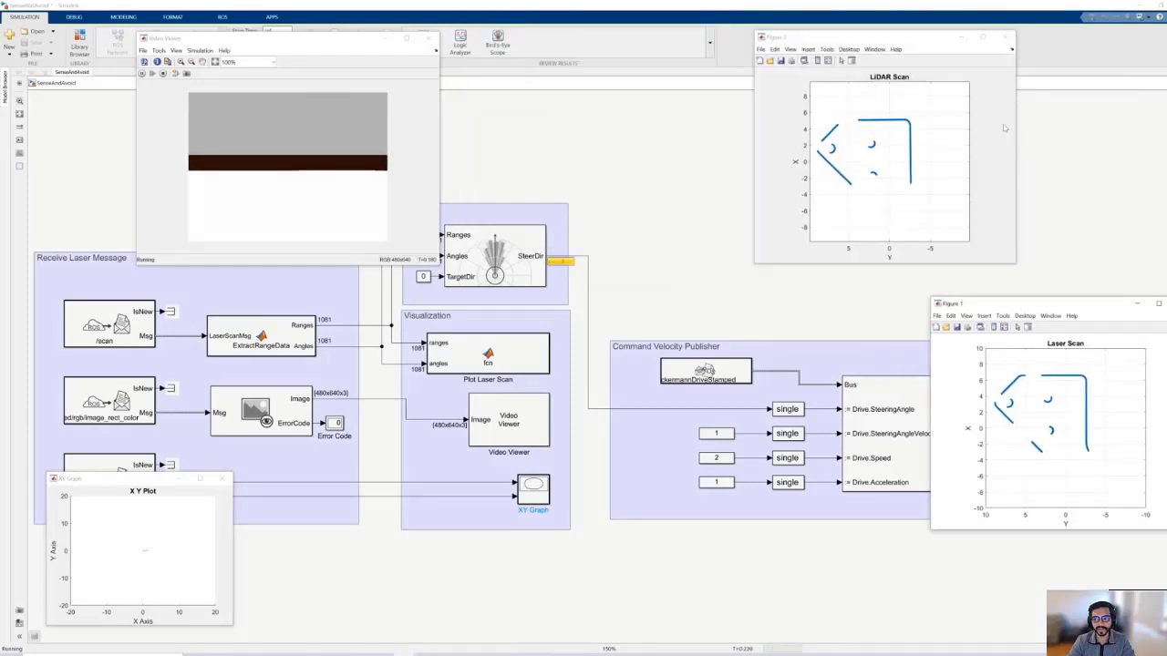
pyautogui.moveTo(924, 40); pyautogui.dragTo(1057, 293)
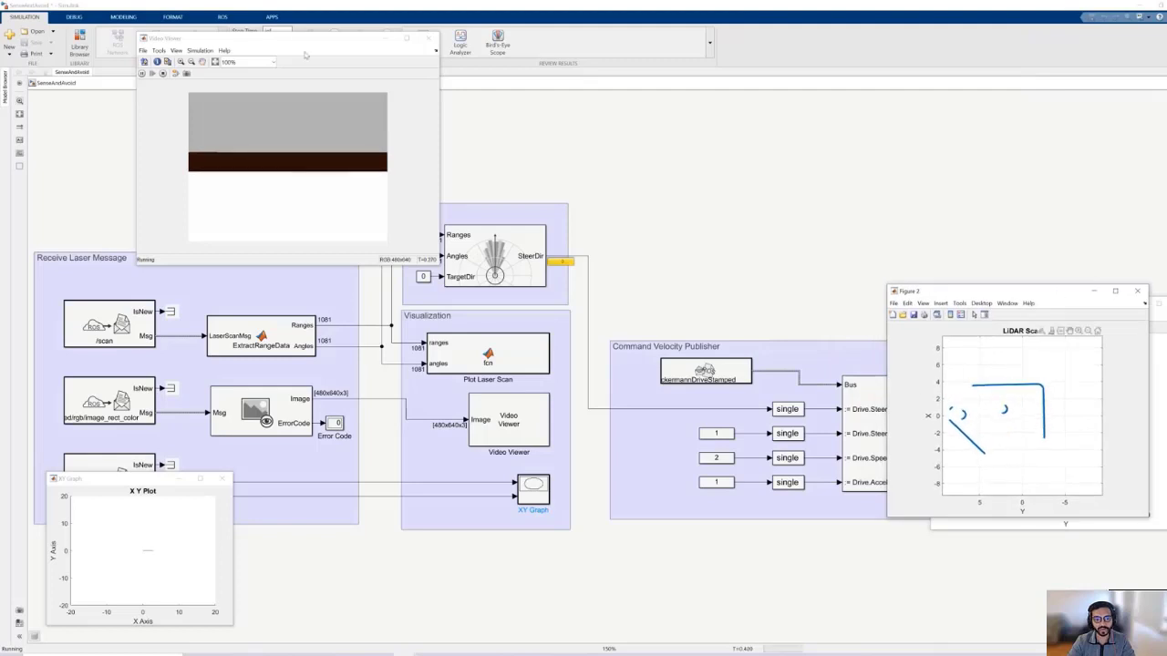
# Step: Centre the camera video window and bring up an enlarged XY Graph beside the model
pyautogui.moveTo(293, 41)
pyautogui.mouseDown()
pyautogui.moveTo(658, 215)
pyautogui.moveTo(631, 223)
pyautogui.mouseUp()
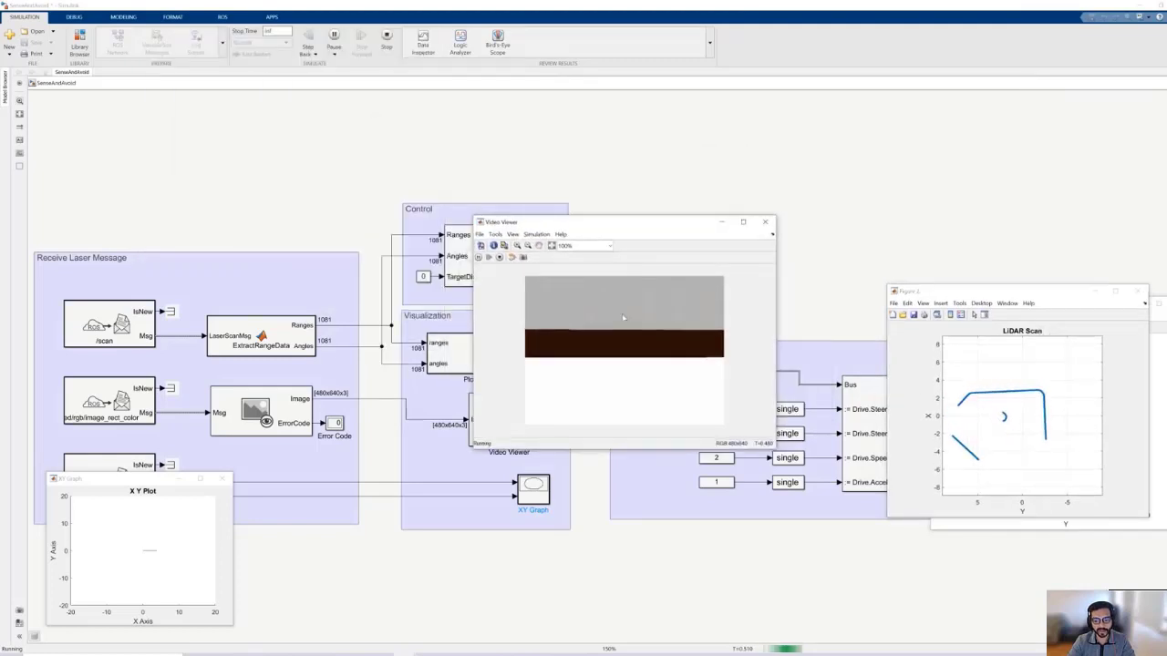
pyautogui.moveTo(163, 485); pyautogui.dragTo(309, 274)
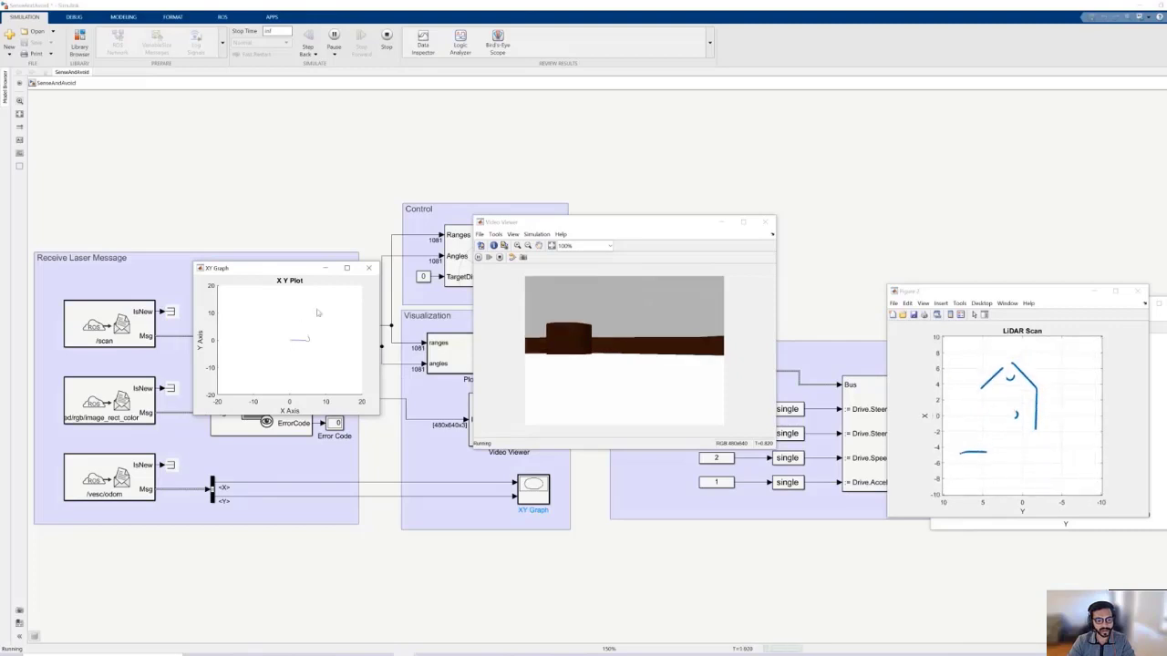
pyautogui.moveTo(381, 418); pyautogui.dragTo(491, 531)
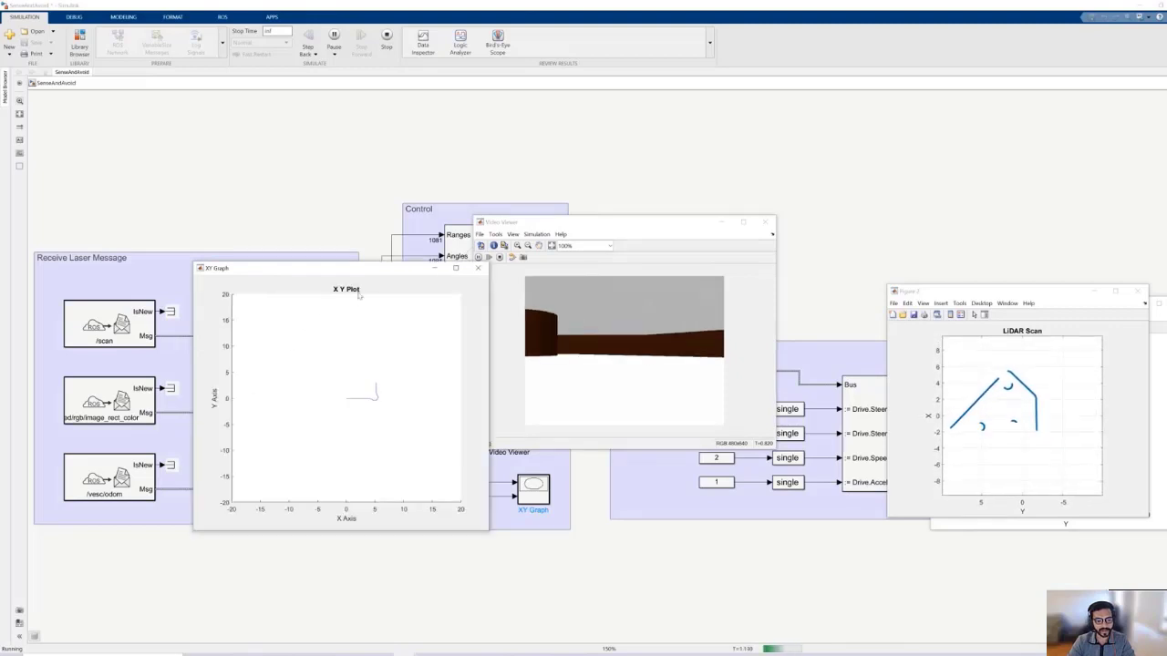
pyautogui.moveTo(328, 268); pyautogui.dragTo(281, 219)
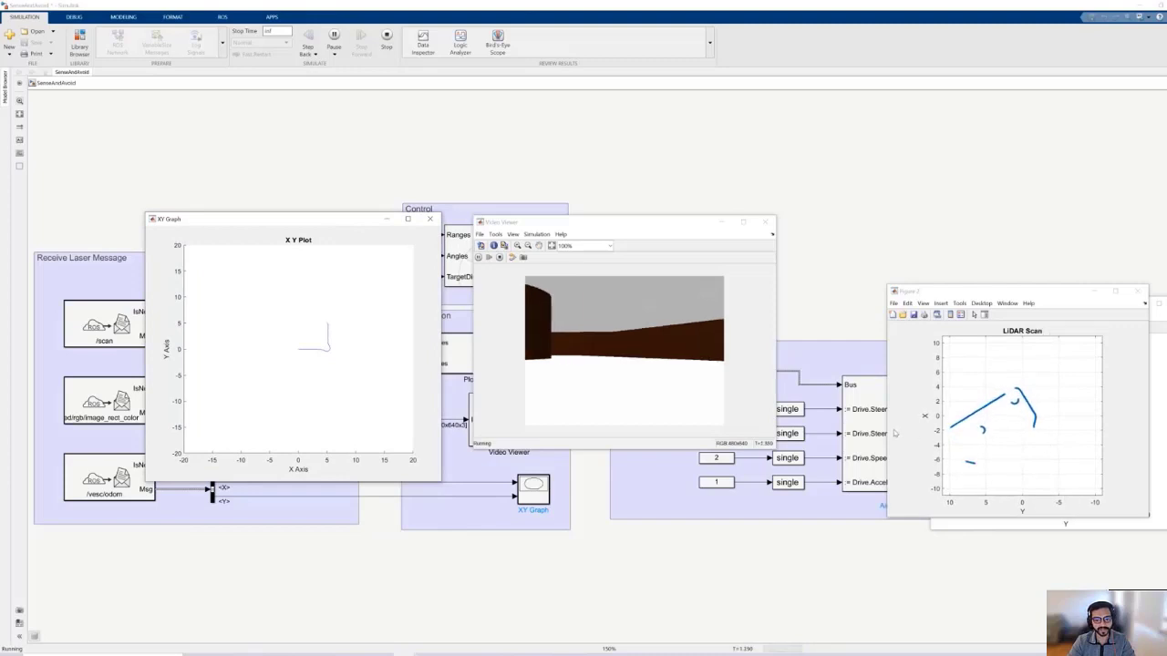
# Step: Stop the running simulation and switch to the ROS deployment options
pyautogui.click(805, 239)
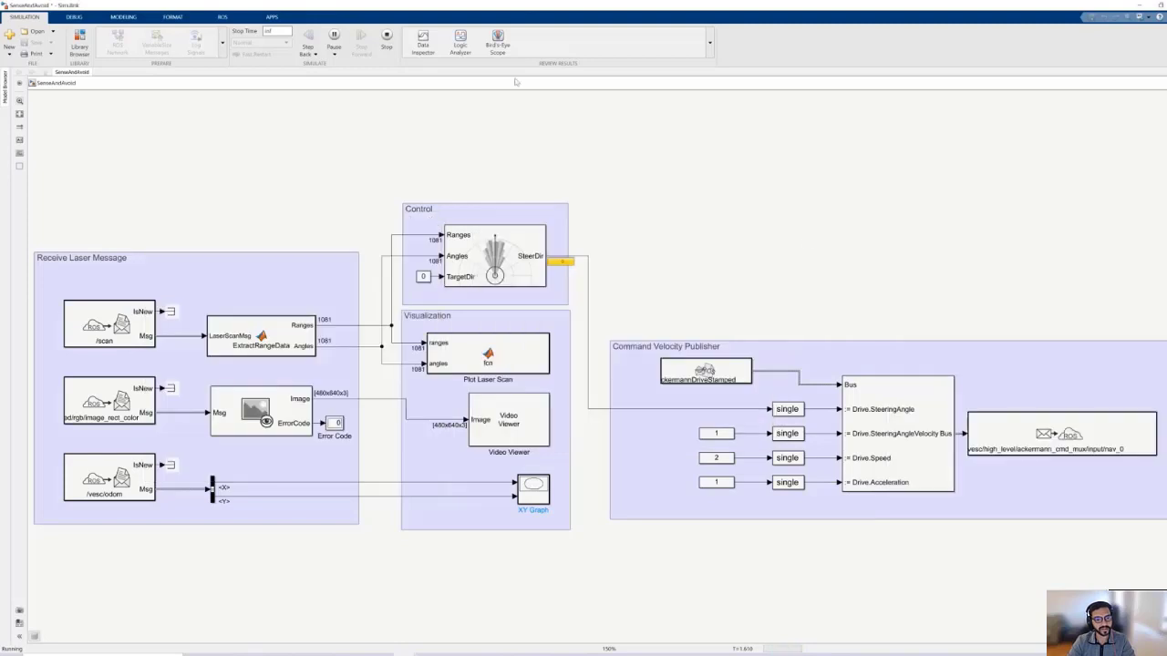
pyautogui.click(387, 38)
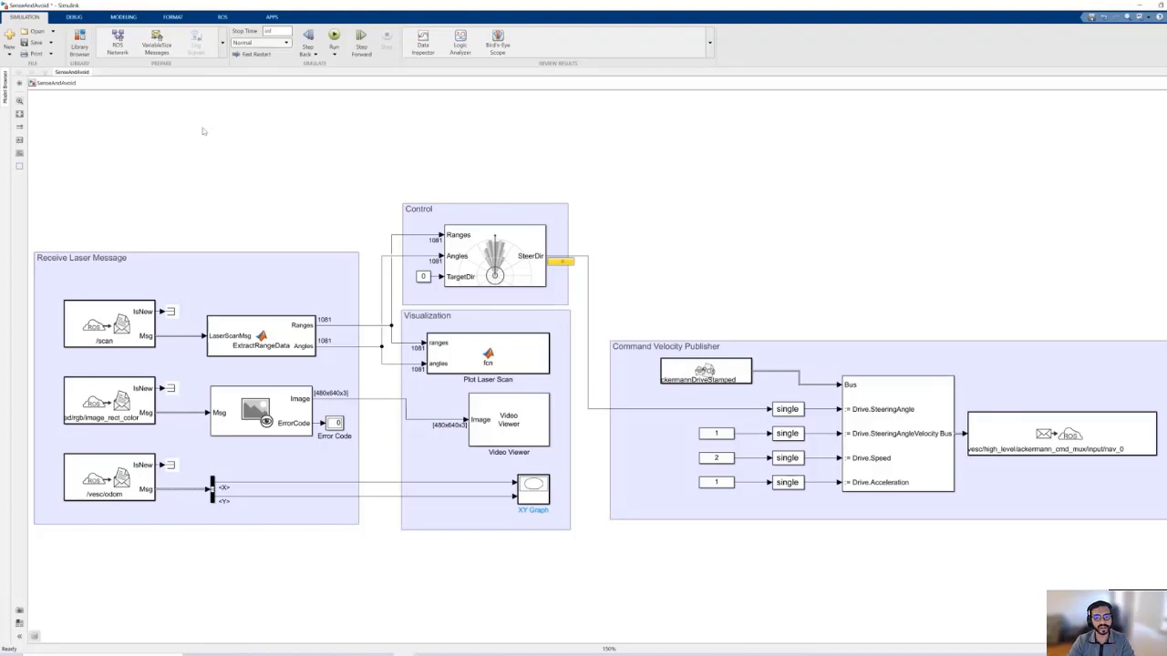
pyautogui.click(220, 17)
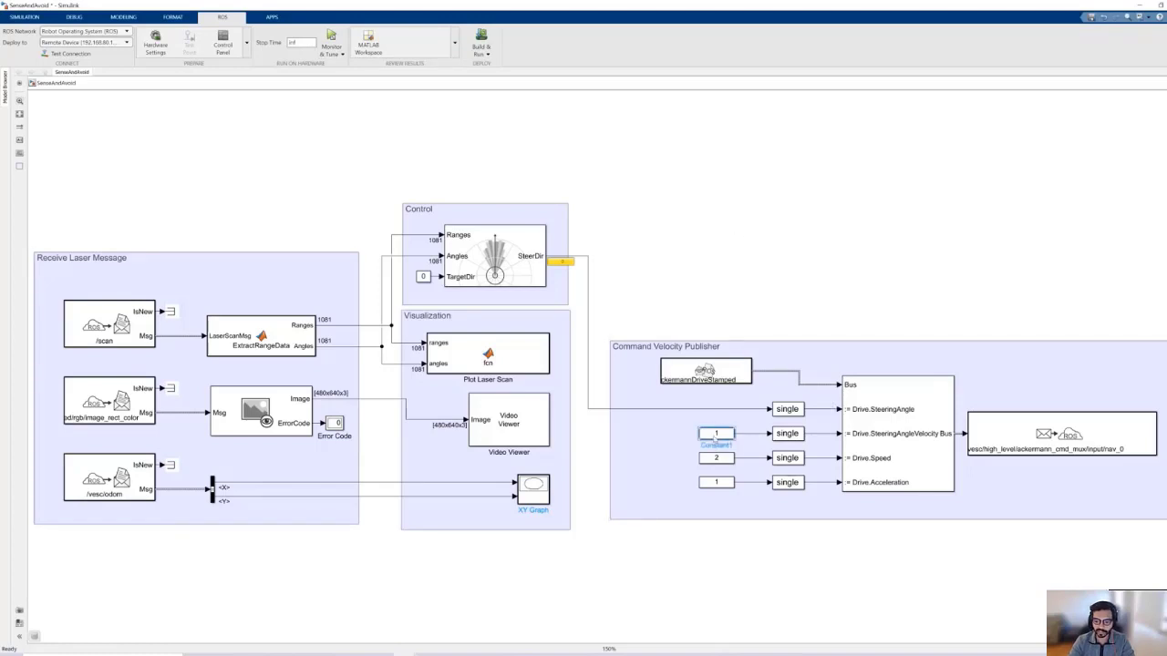
pyautogui.doubleClick(495, 258)
pyautogui.press('Tab')
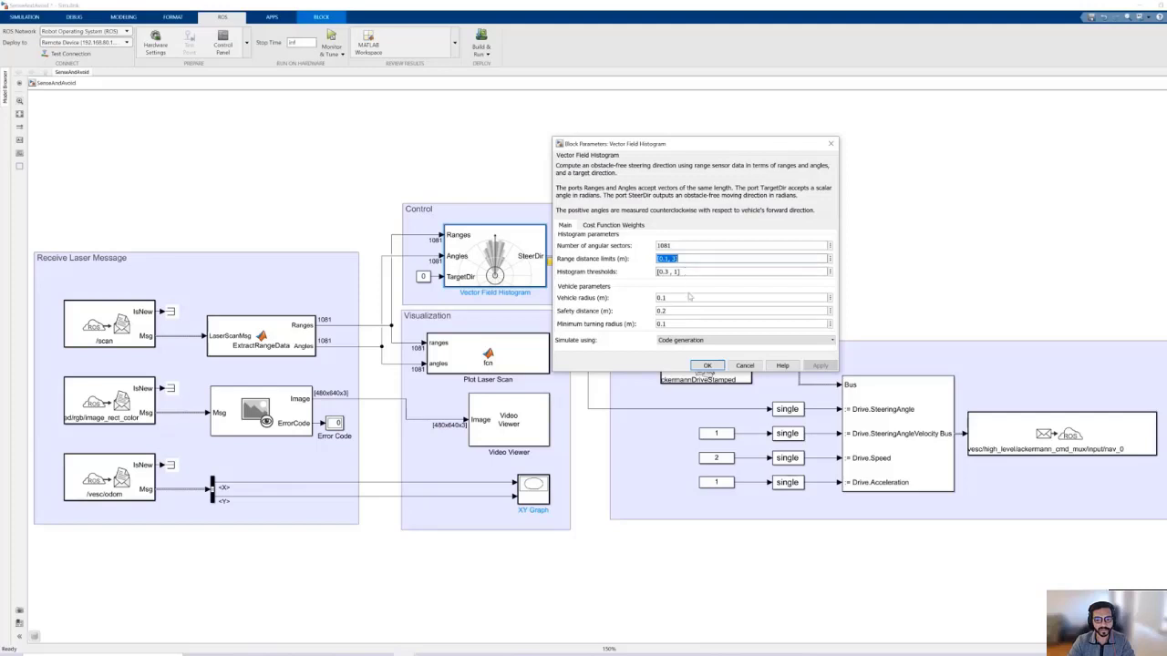
pyautogui.doubleClick(690, 298)
pyautogui.click(737, 365)
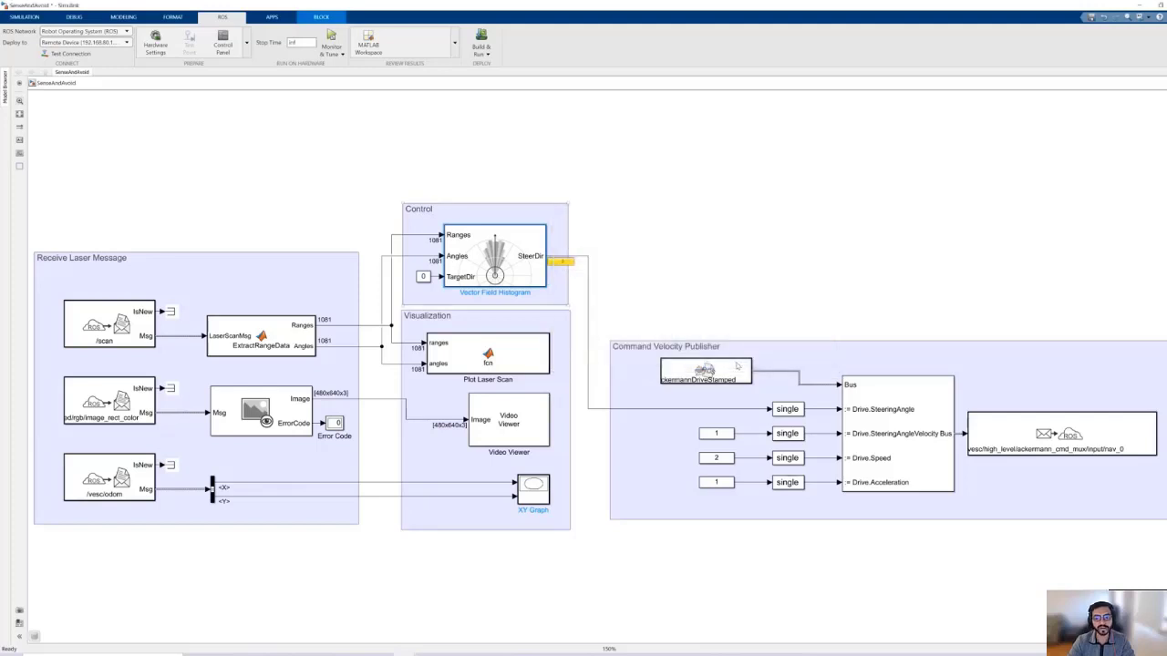
pyautogui.click(684, 244)
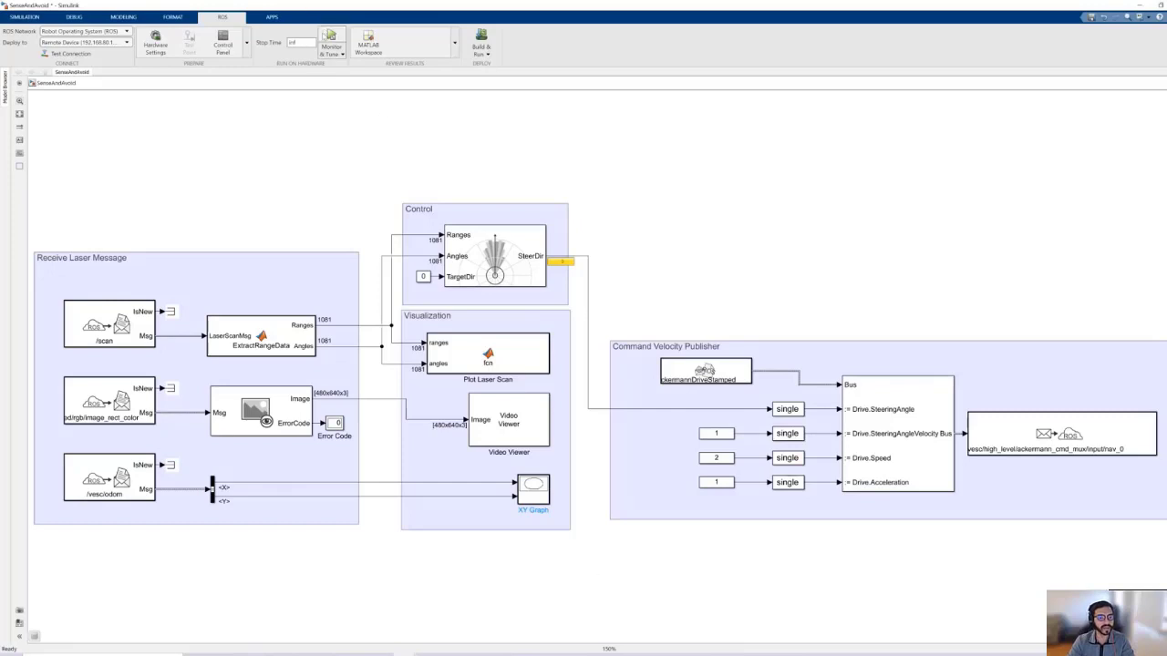
# Step: Build and run SenseAndAvoid on the ROS device with Monitor & Tune, repositioning the camera feed
pyautogui.click(331, 41)
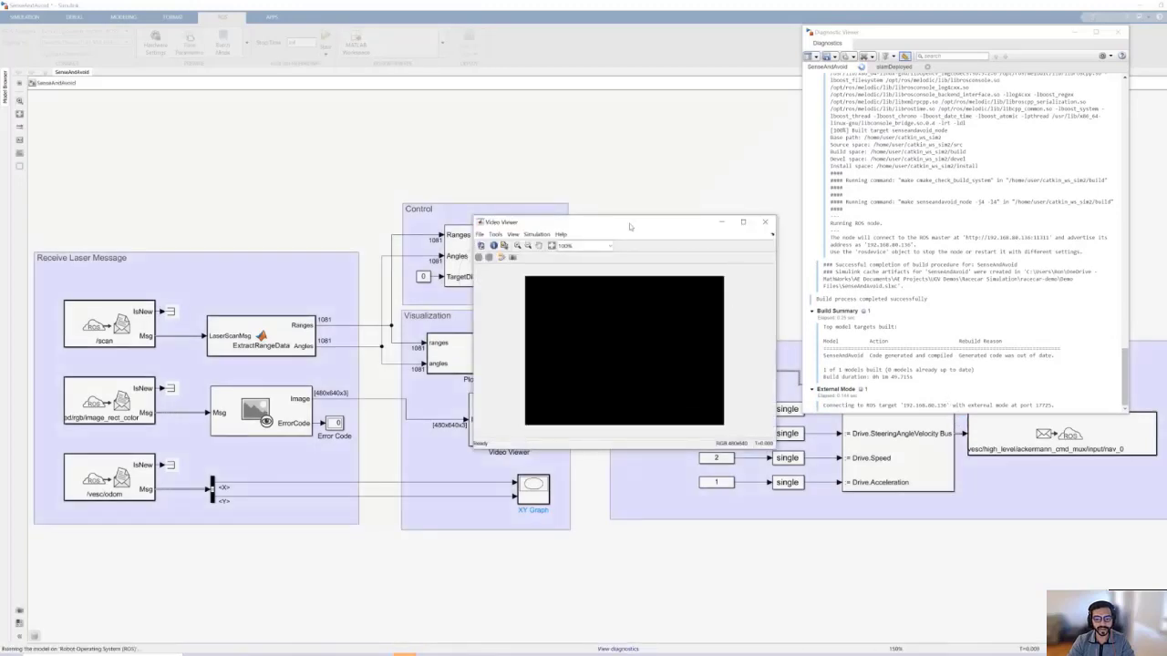
pyautogui.moveTo(629, 226)
pyautogui.mouseDown()
pyautogui.moveTo(610, 141)
pyautogui.moveTo(496, 134)
pyautogui.mouseUp()
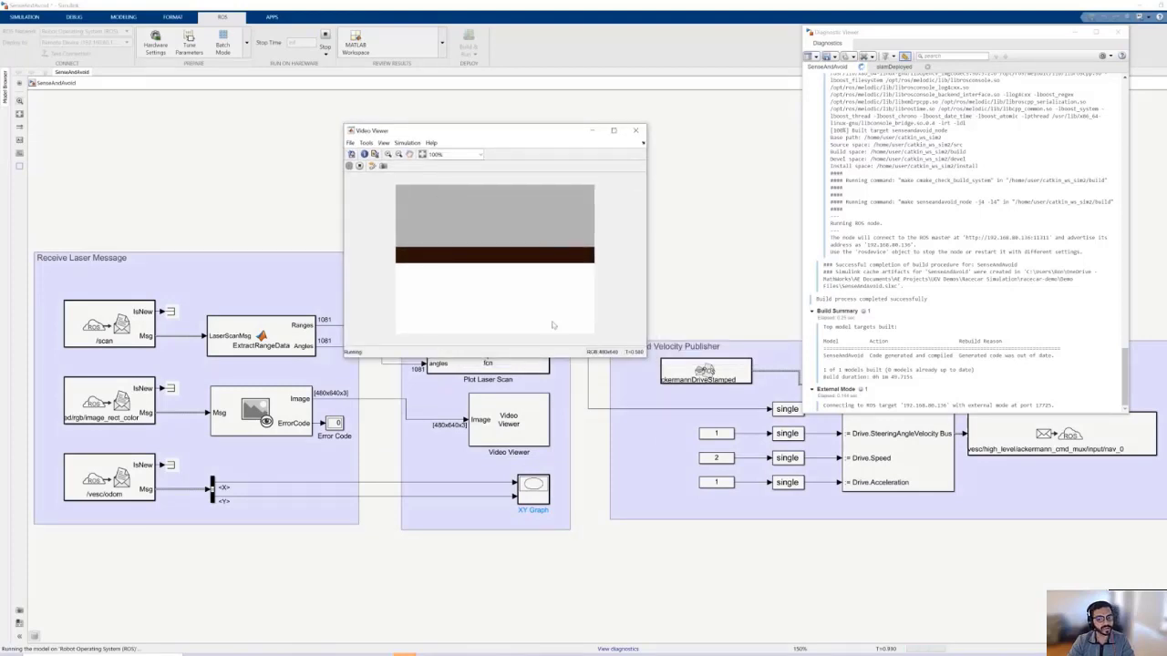
# Step: Set the Drive.Speed constant to 3 during the live run, then stop the model
pyautogui.click(590, 131)
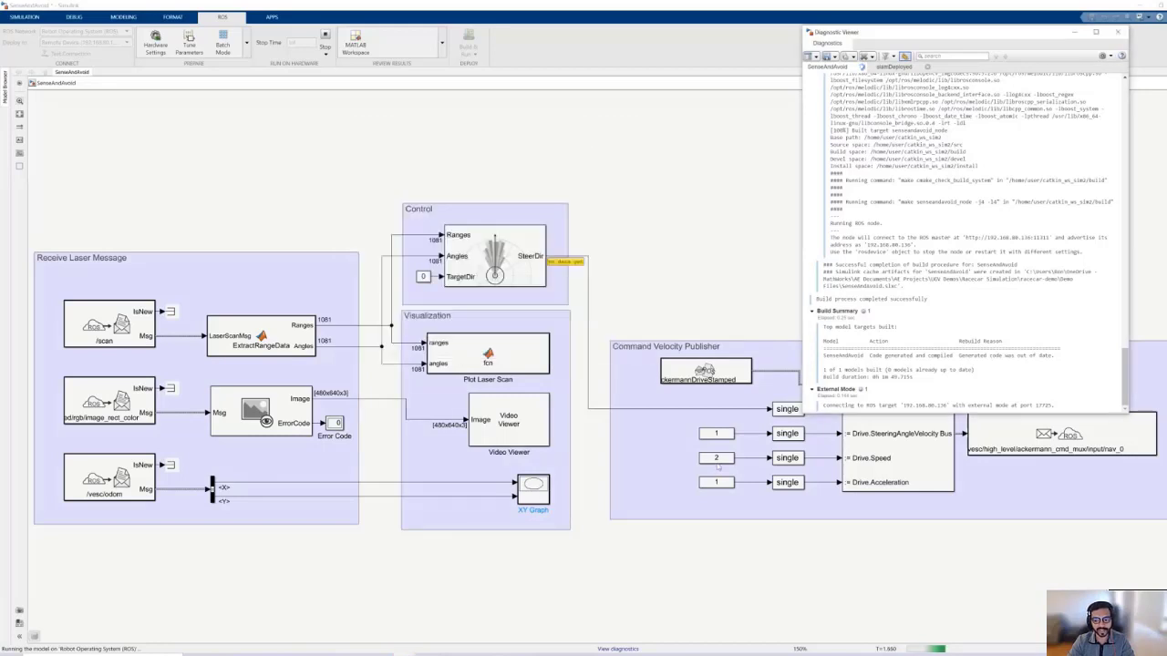
pyautogui.click(717, 465)
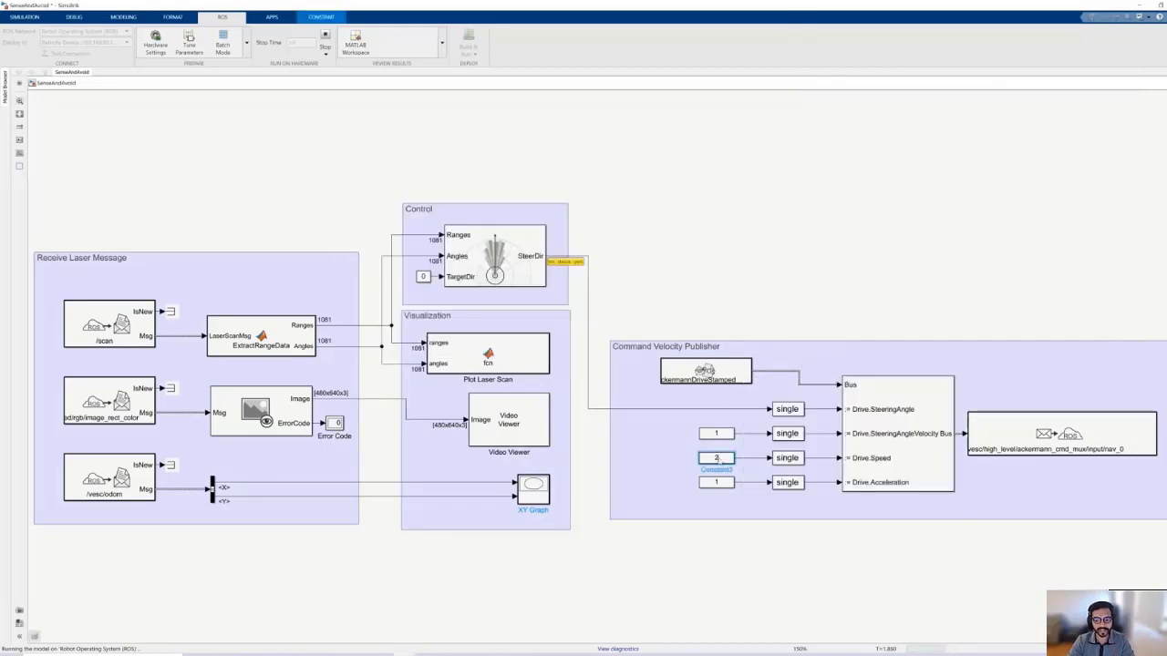
pyautogui.doubleClick(717, 461)
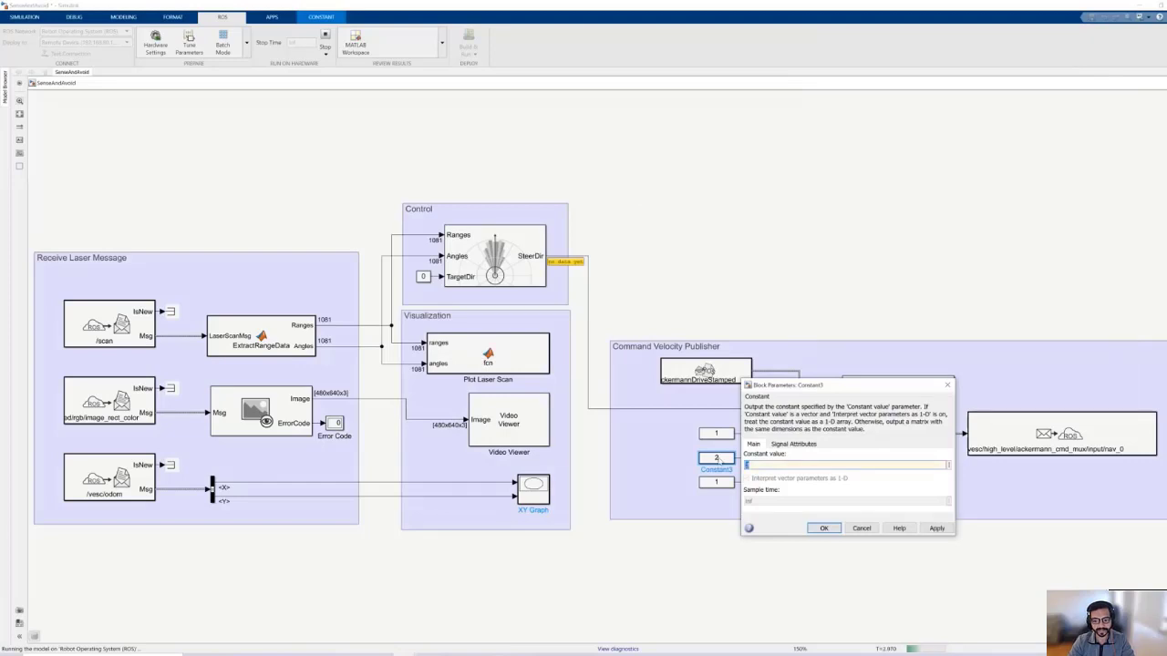
pyautogui.write('3')
pyautogui.press('Return')
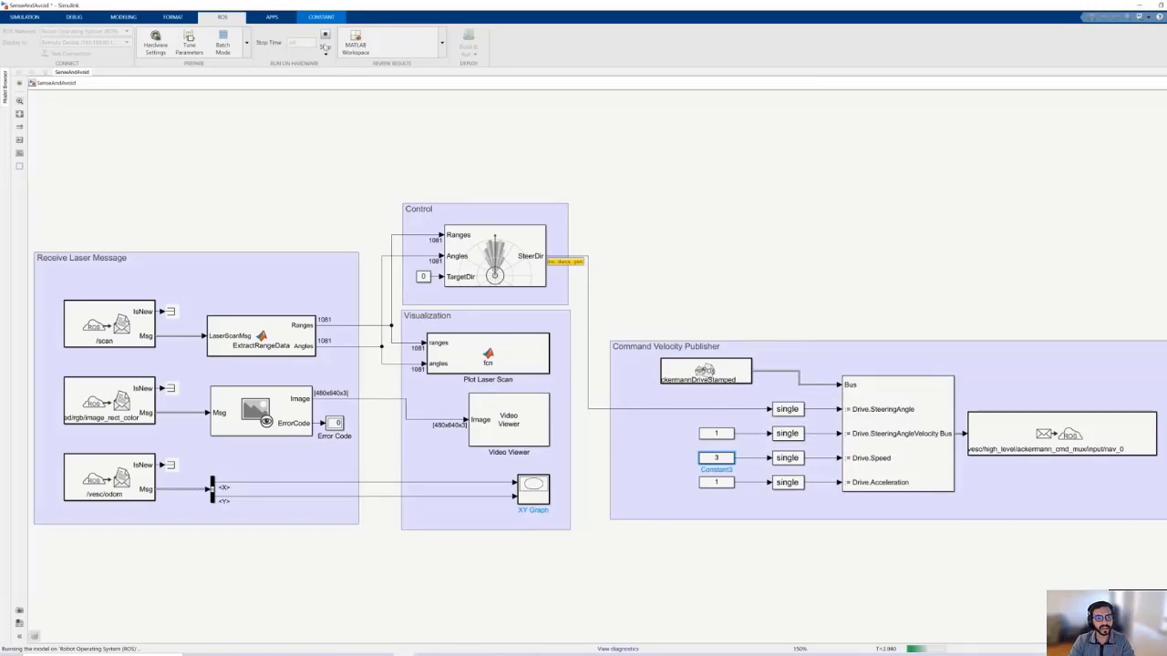
pyautogui.click(325, 42)
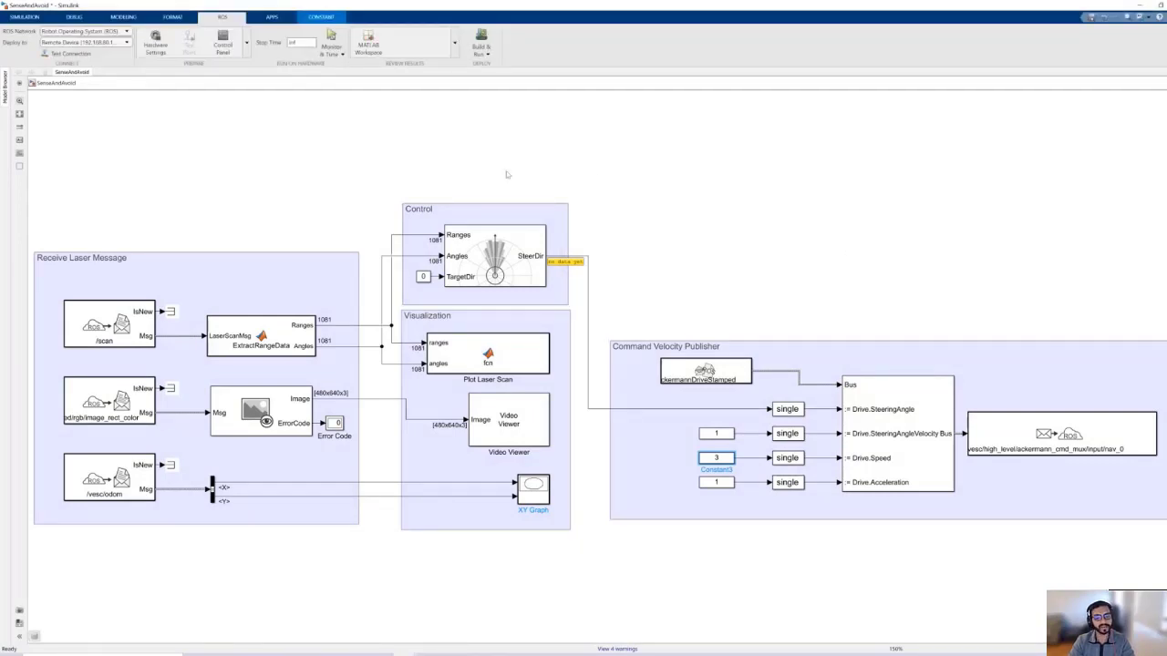
pyautogui.click(746, 292)
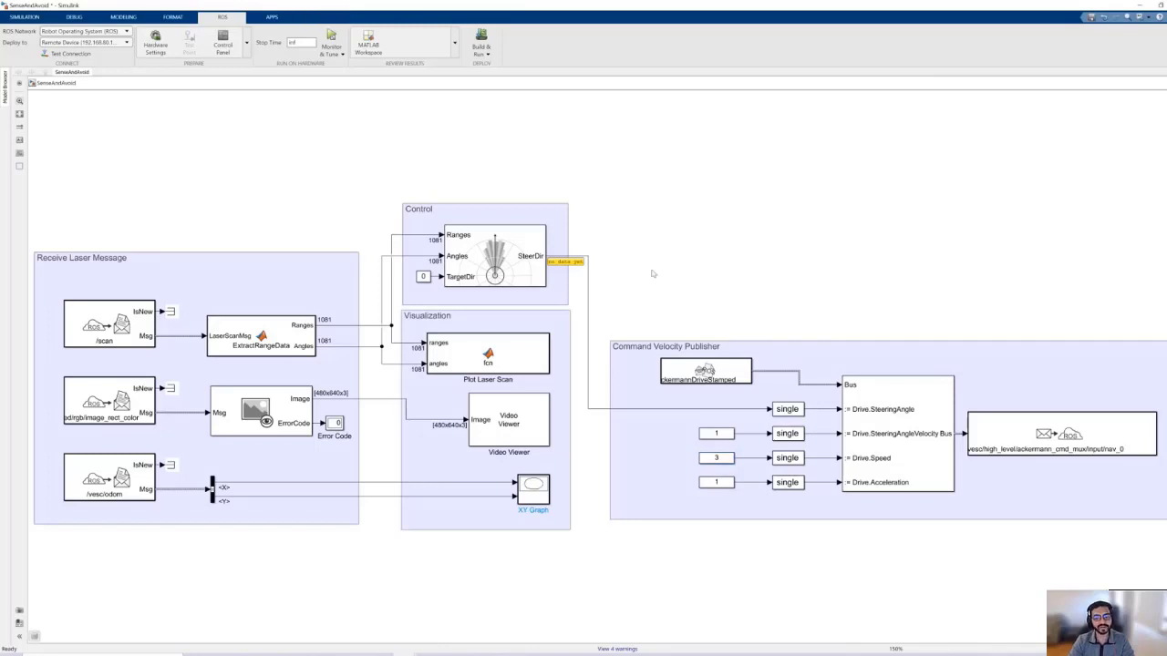